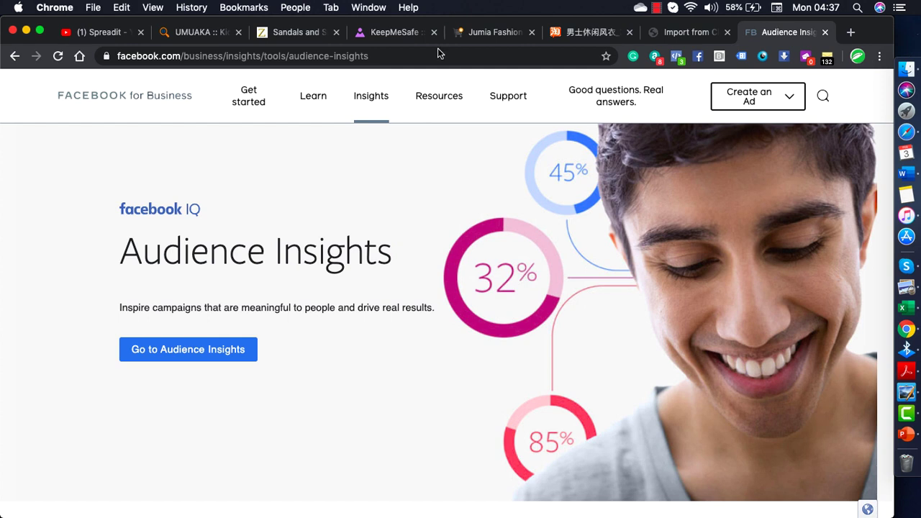
Open the Audience Insights tool and start a new audience based on Everyone on Facebook
{"action": "left_click", "coordinate": [395, 58]}
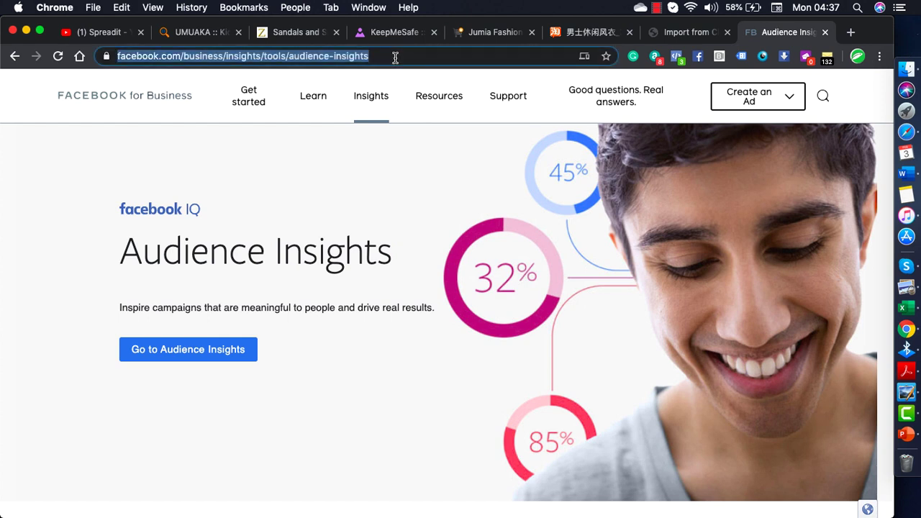
{"action": "left_click", "coordinate": [333, 404]}
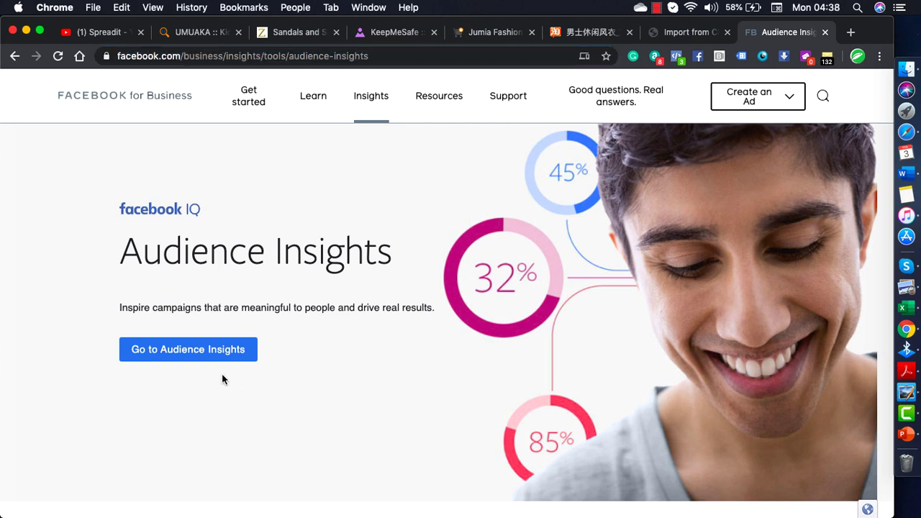
{"action": "left_click", "coordinate": [195, 350]}
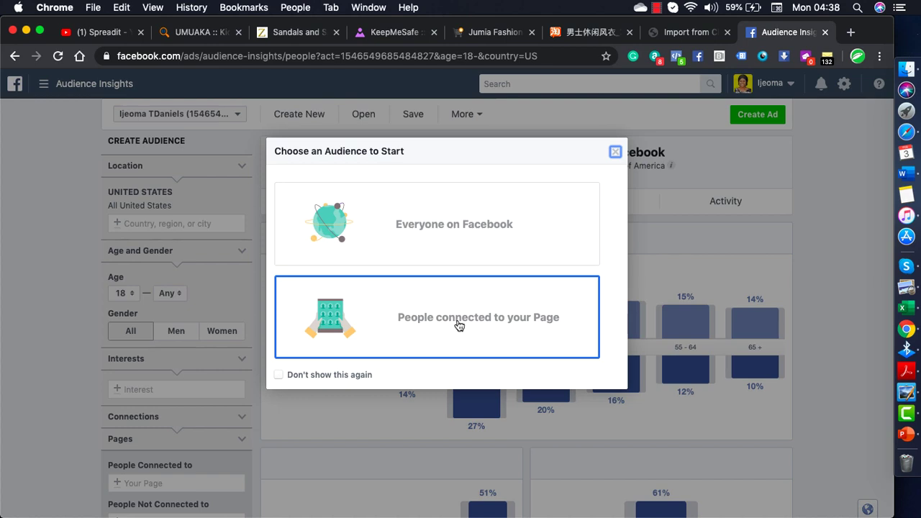
{"action": "left_click", "coordinate": [450, 237]}
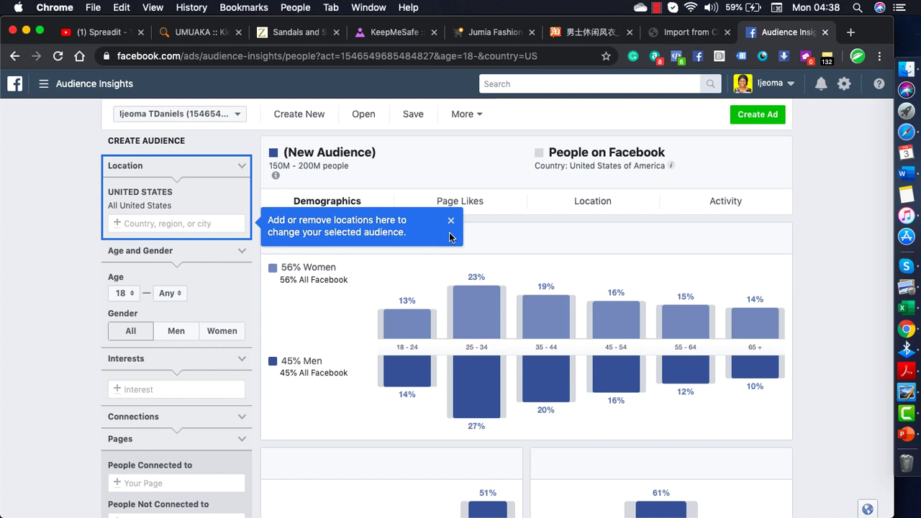
Replace the United States in the audience location with the country Nigeria
{"action": "mouse_move", "coordinate": [276, 175]}
{"action": "left_click", "coordinate": [241, 191]}
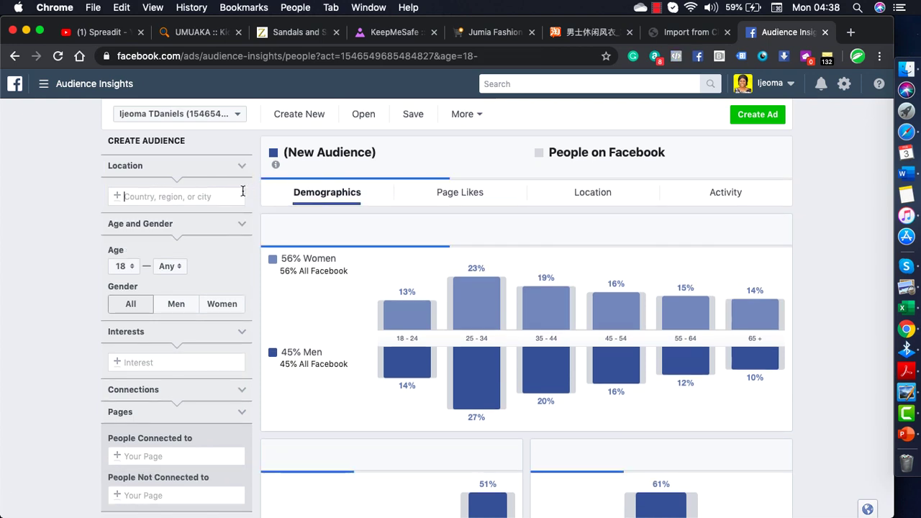
{"action": "left_click", "coordinate": [242, 166]}
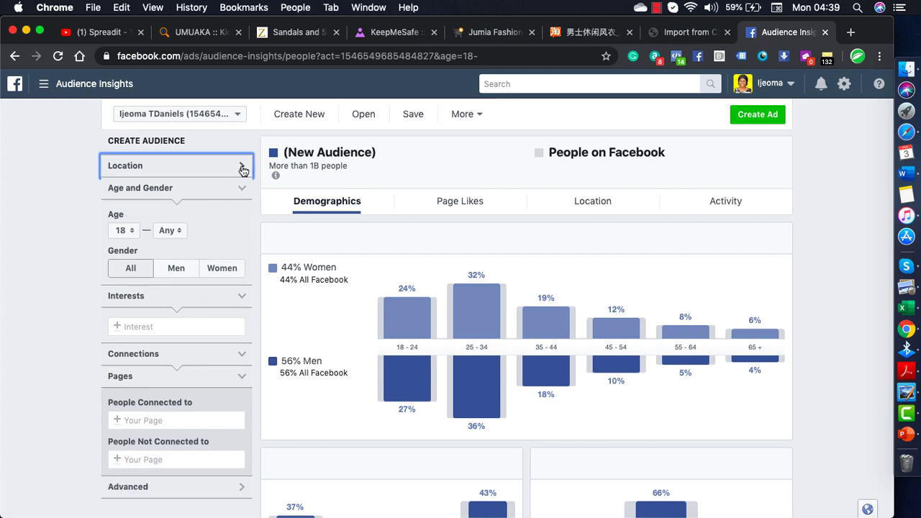
{"action": "left_click", "coordinate": [241, 168]}
{"action": "left_click", "coordinate": [194, 197]}
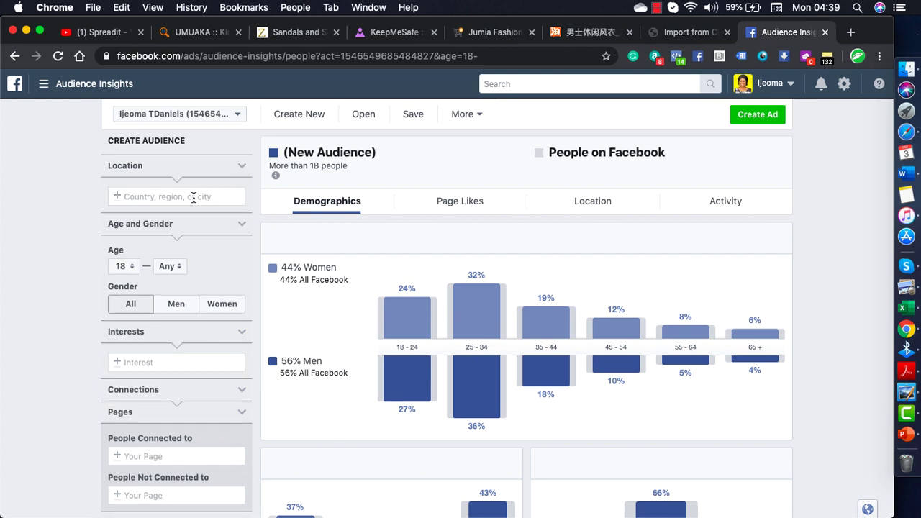
{"action": "type", "text": "Nigeria"}
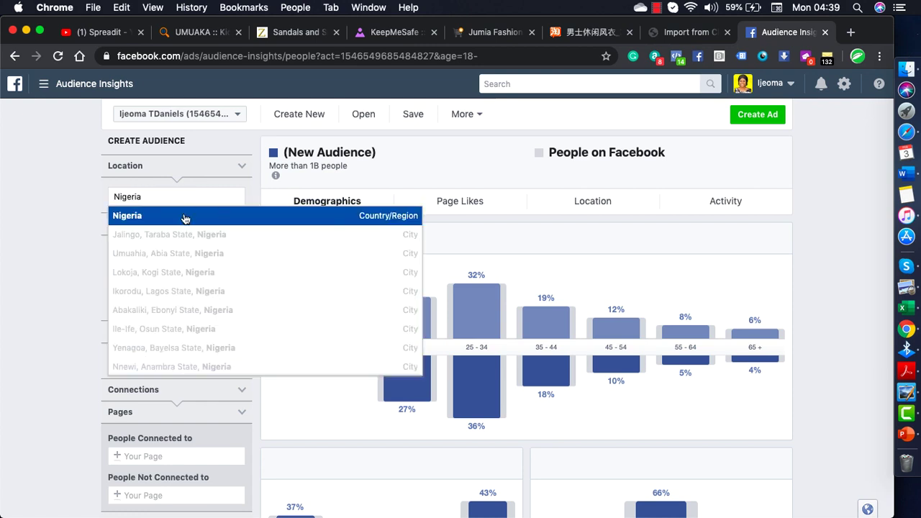
{"action": "left_click", "coordinate": [183, 215]}
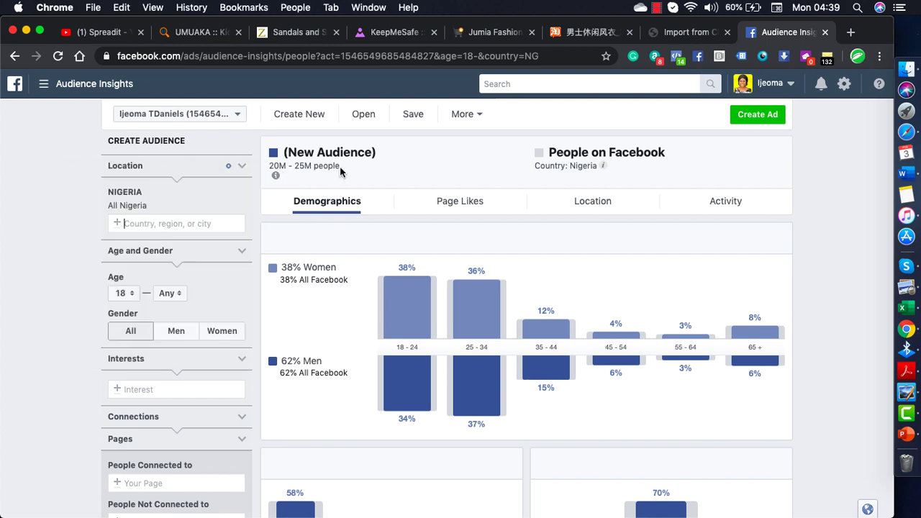
Check the audience size estimate and narrow the location to the state Lagos, Nigeria
{"action": "left_click_drag", "start_coordinate": [340, 167], "coordinate": [269, 166]}
{"action": "left_click", "coordinate": [274, 176]}
{"action": "left_click", "coordinate": [150, 223]}
{"action": "type", "text": "Lagos"}
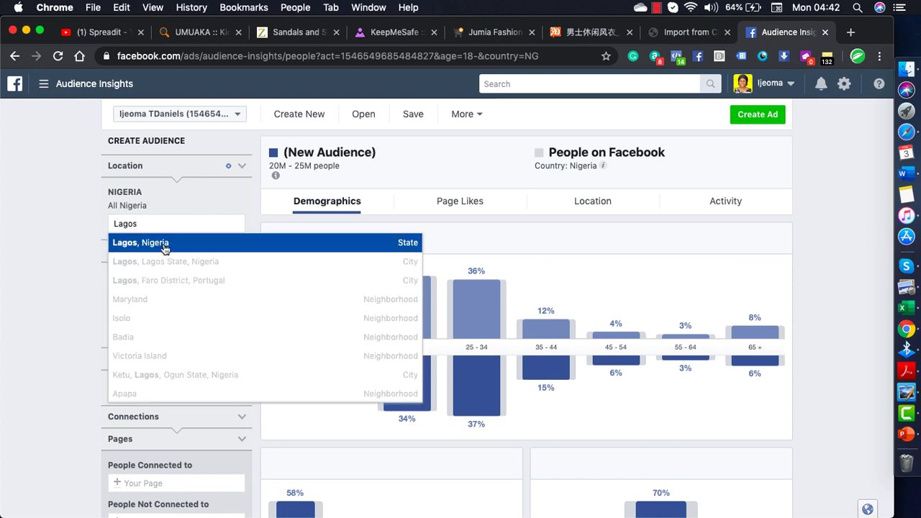
{"action": "left_click", "coordinate": [161, 243]}
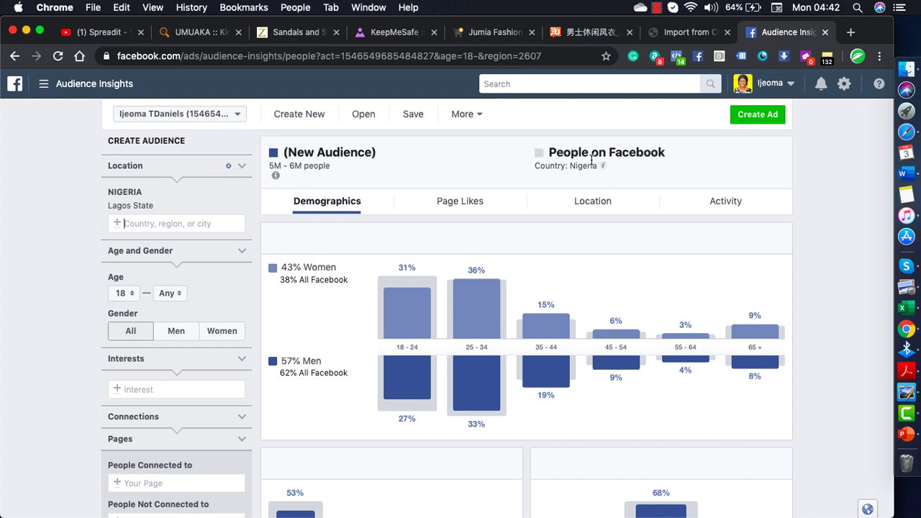
Remove Lagos State from the audience location and add the state Abia, Nigeria instead
{"action": "mouse_move", "coordinate": [602, 168]}
{"action": "left_click", "coordinate": [154, 224]}
{"action": "mouse_move", "coordinate": [182, 204]}
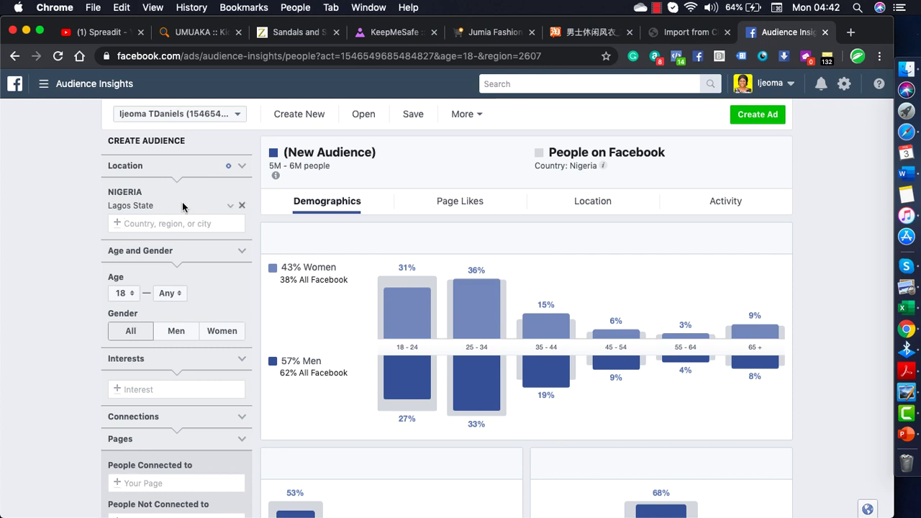
{"action": "left_click", "coordinate": [243, 208]}
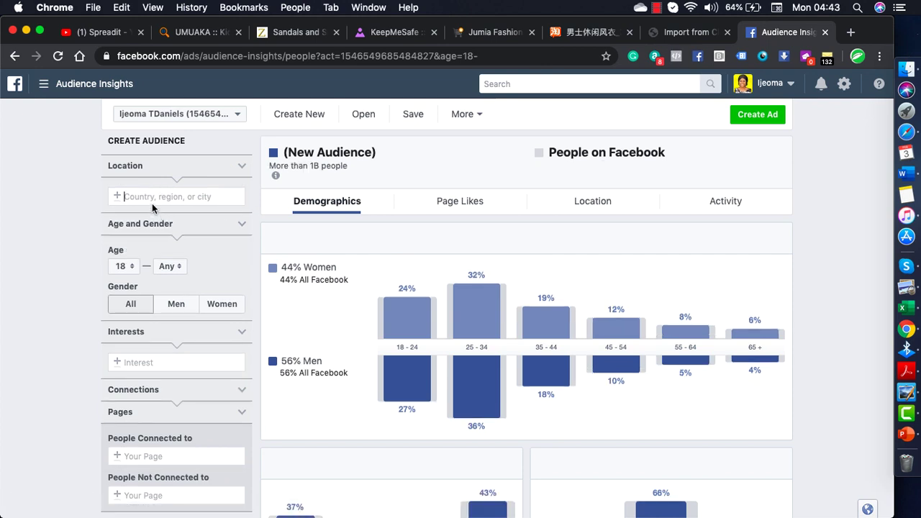
{"action": "type", "text": "Abia"}
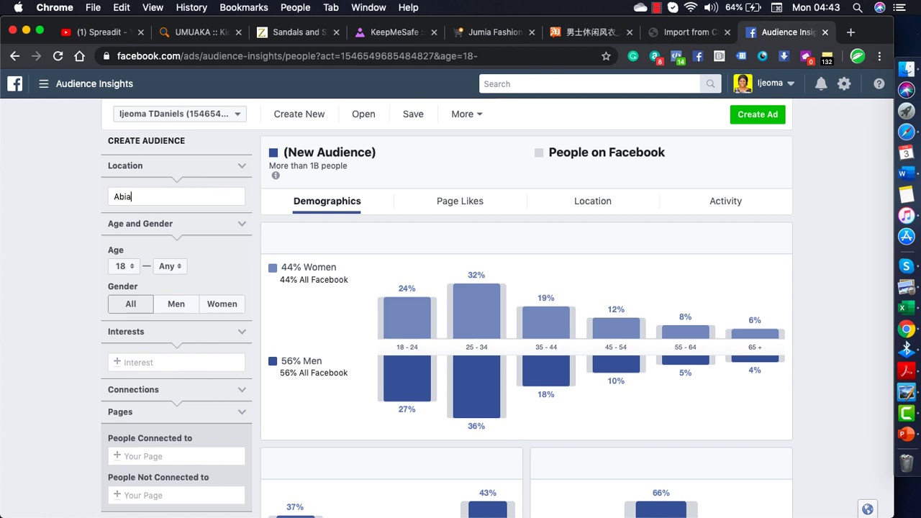
{"action": "type", "text": " stat"}
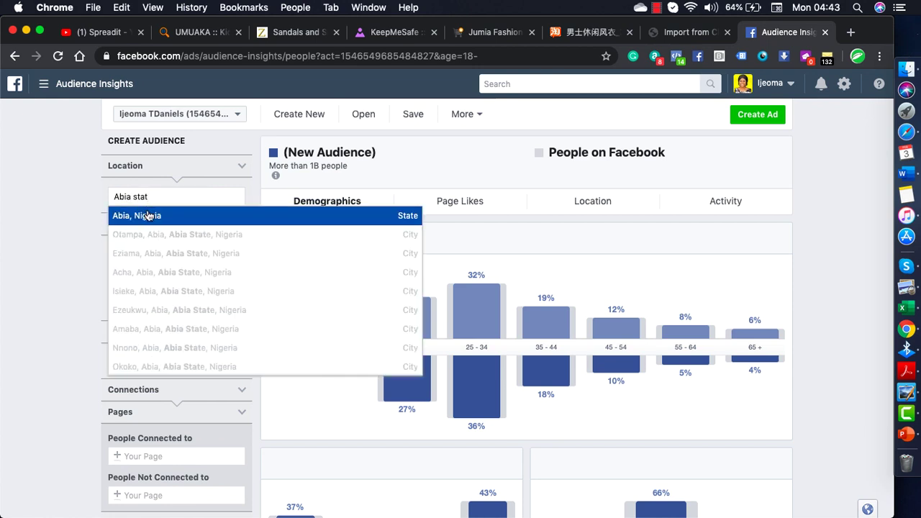
{"action": "left_click", "coordinate": [148, 216]}
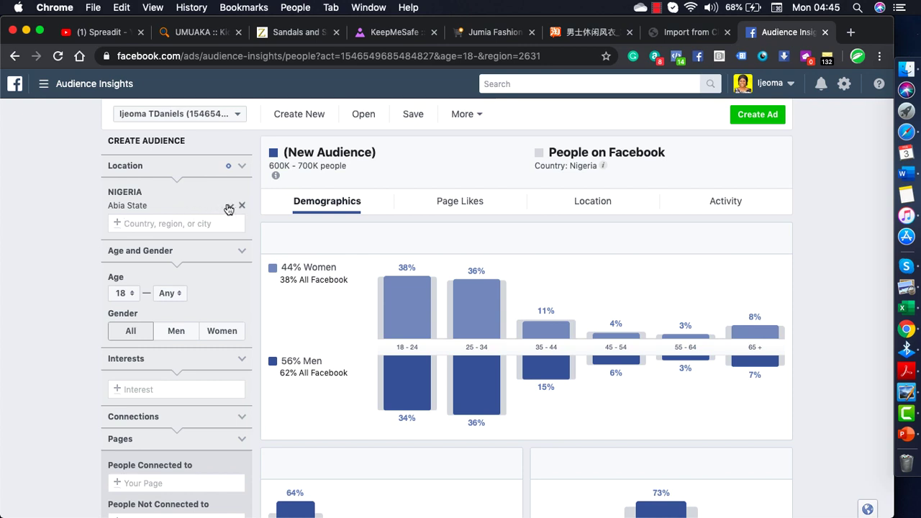
Replace Abia State with Lagos State, Nigeria, as the audience location
{"action": "left_click", "coordinate": [242, 205]}
{"action": "type", "text": "Lagos"}
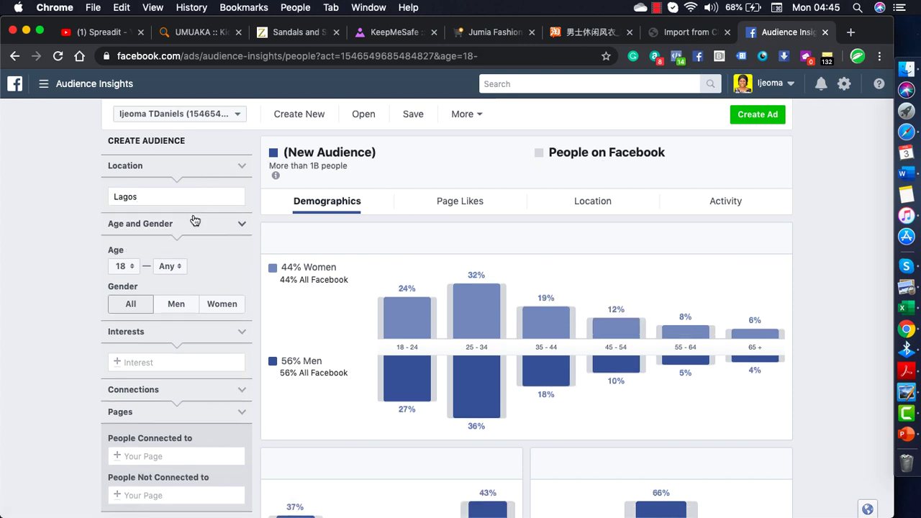
{"action": "left_click", "coordinate": [184, 210]}
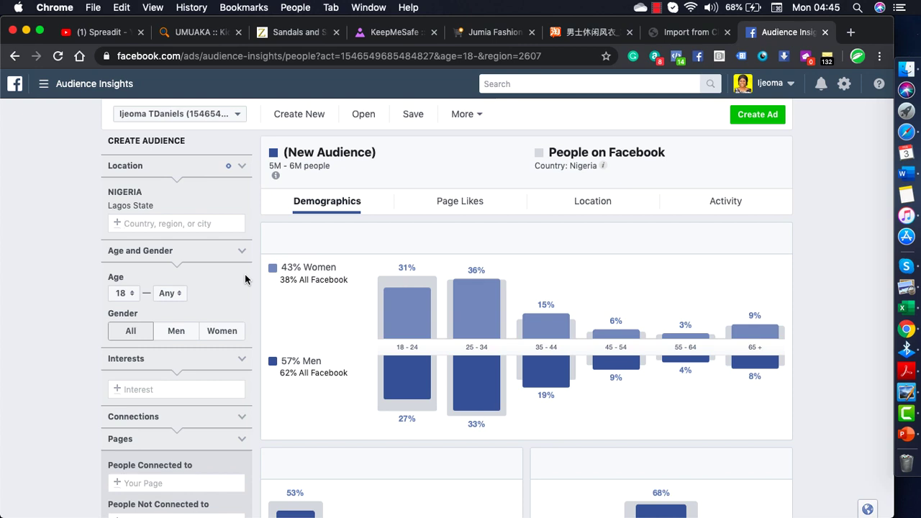
Limit the audience to people with the relationship status Married using the advanced filters
{"action": "left_click", "coordinate": [130, 296]}
{"action": "left_click", "coordinate": [211, 299]}
{"action": "scroll", "coordinate": [211, 298], "scroll_direction": "down", "scroll_amount": 5}
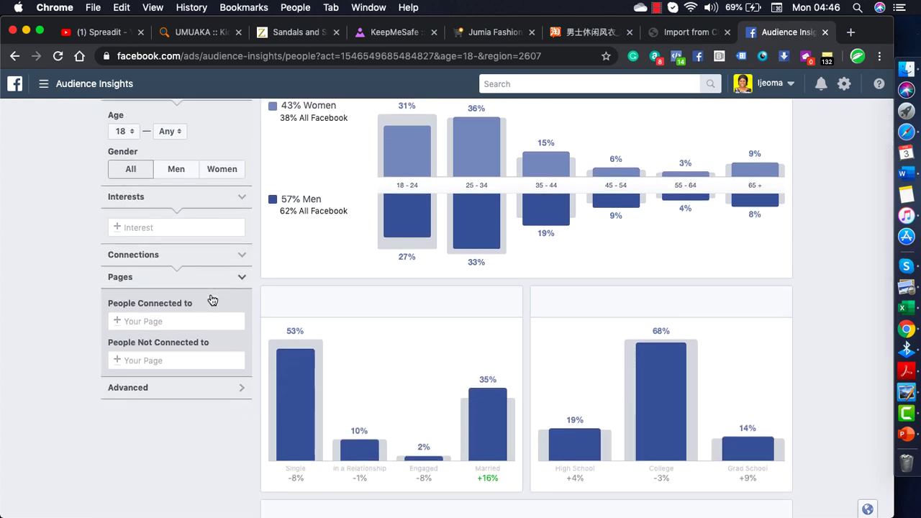
{"action": "left_click", "coordinate": [242, 387]}
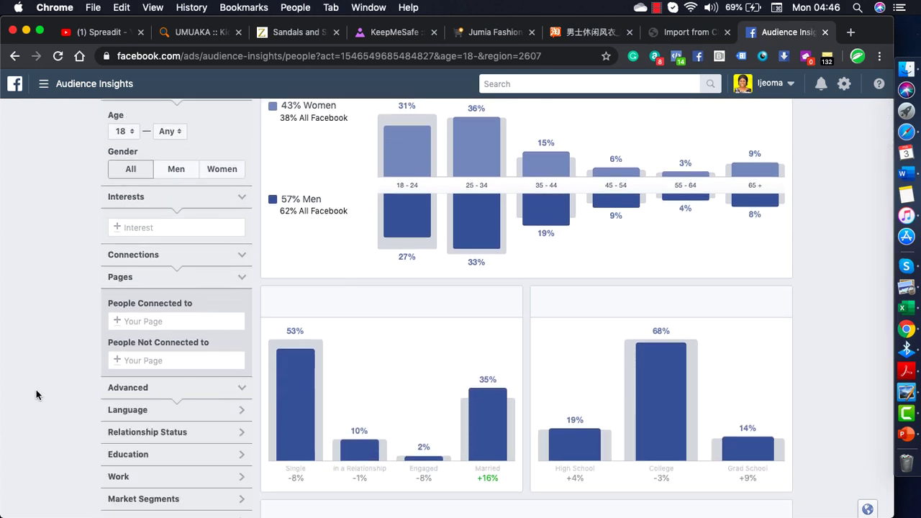
{"action": "scroll", "coordinate": [36, 392], "scroll_direction": "down", "scroll_amount": 3}
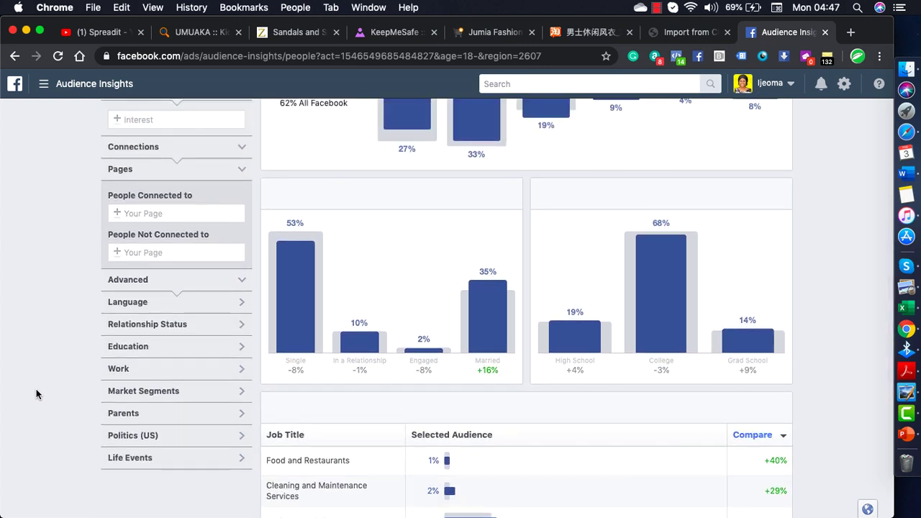
{"action": "left_click", "coordinate": [242, 325]}
{"action": "left_click", "coordinate": [114, 392]}
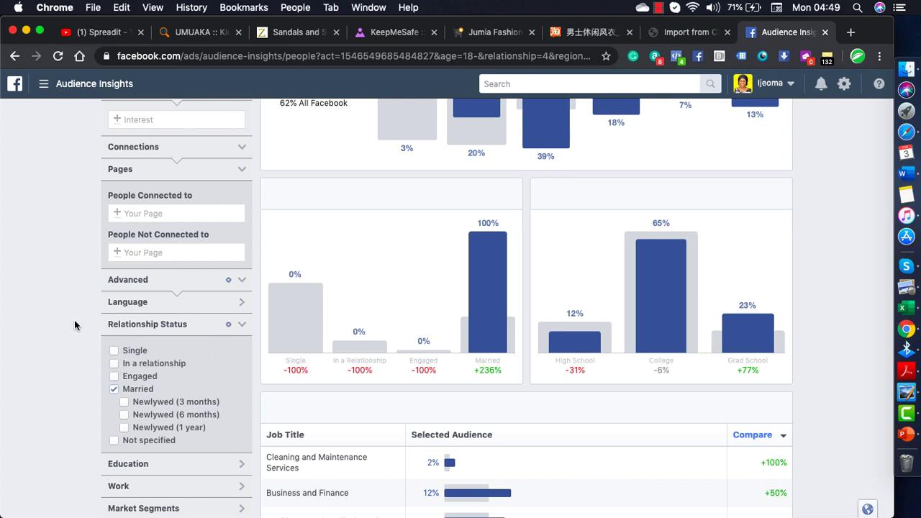
Restrict the audience's education level to Grad School and College
{"action": "mouse_move", "coordinate": [314, 358]}
{"action": "scroll", "coordinate": [81, 461], "scroll_direction": "down", "scroll_amount": 3}
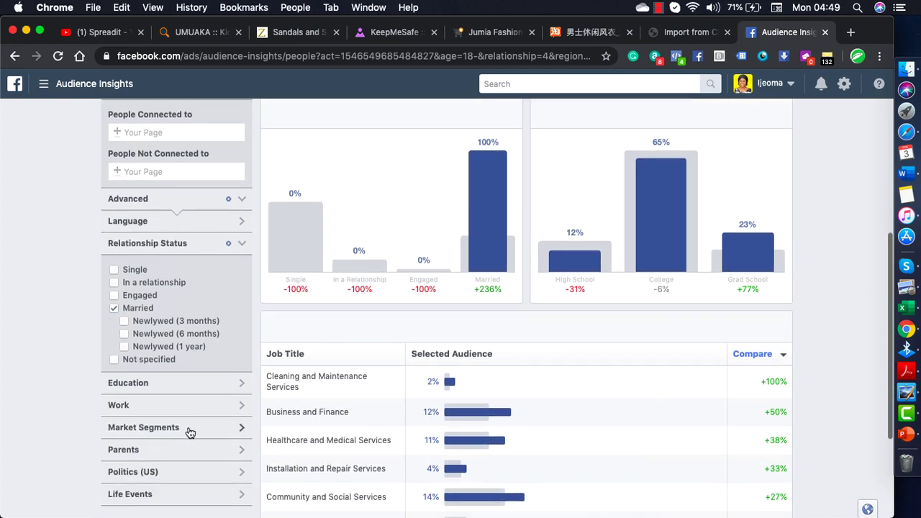
{"action": "left_click", "coordinate": [244, 387]}
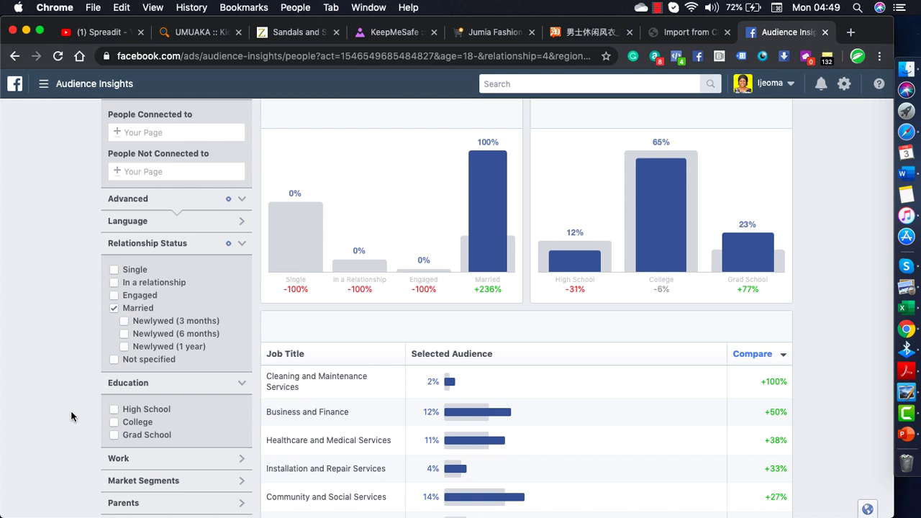
{"action": "left_click", "coordinate": [115, 434]}
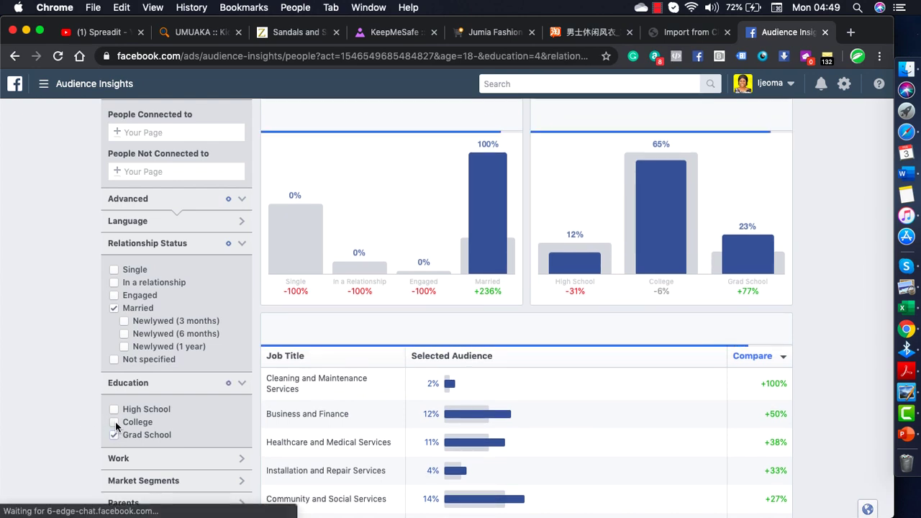
{"action": "left_click", "coordinate": [115, 426]}
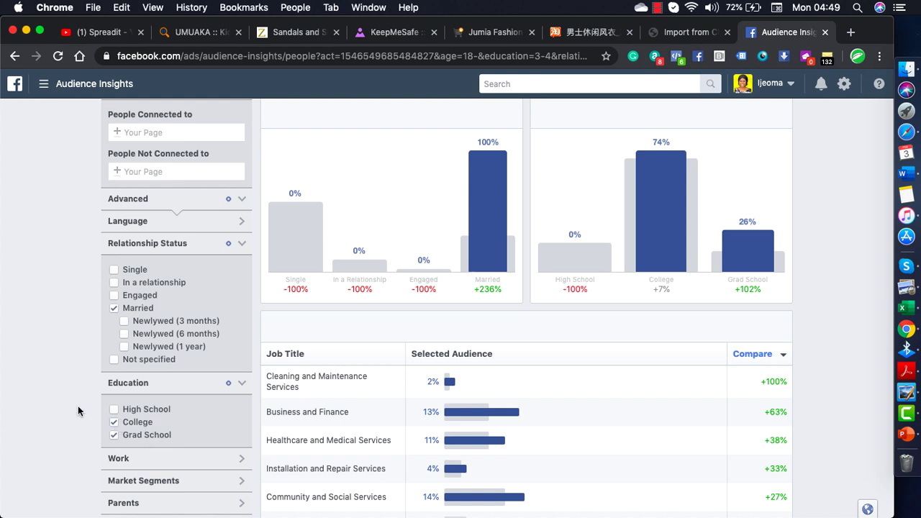
Examine the Market Segments, Work and Parents filter options available for refining the audience
{"action": "scroll", "coordinate": [78, 407], "scroll_direction": "down", "scroll_amount": 3}
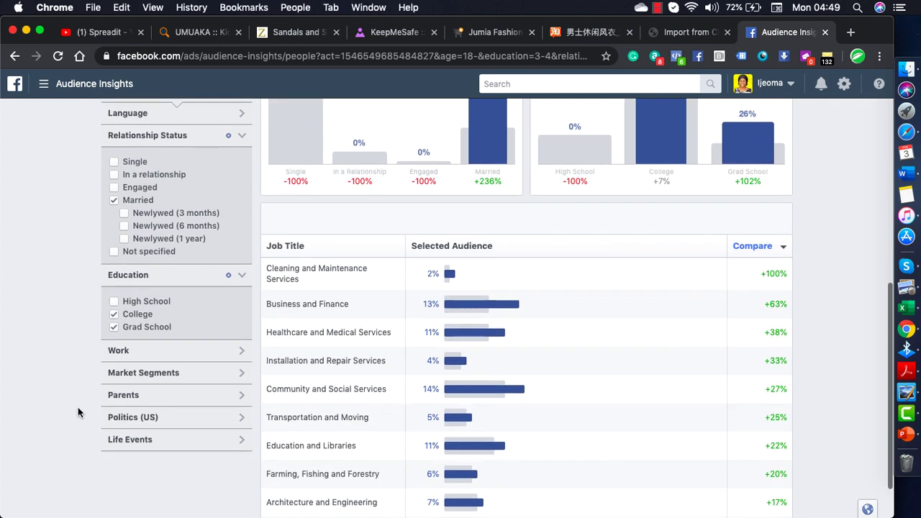
{"action": "left_click", "coordinate": [237, 376]}
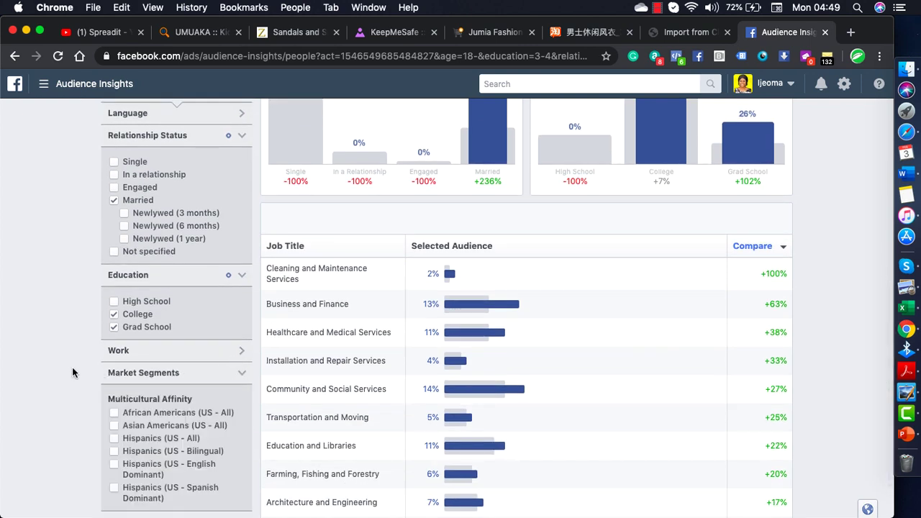
{"action": "scroll", "coordinate": [73, 372], "scroll_direction": "down", "scroll_amount": 2}
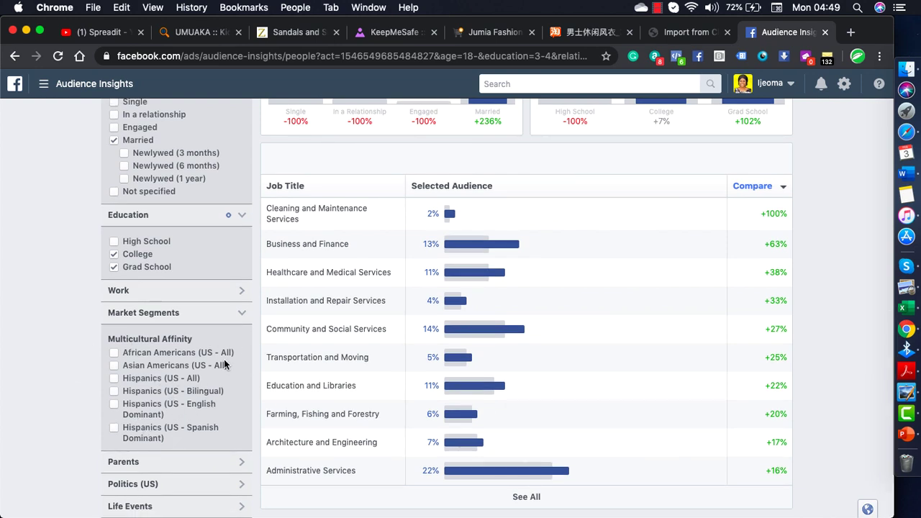
{"action": "left_click", "coordinate": [243, 301]}
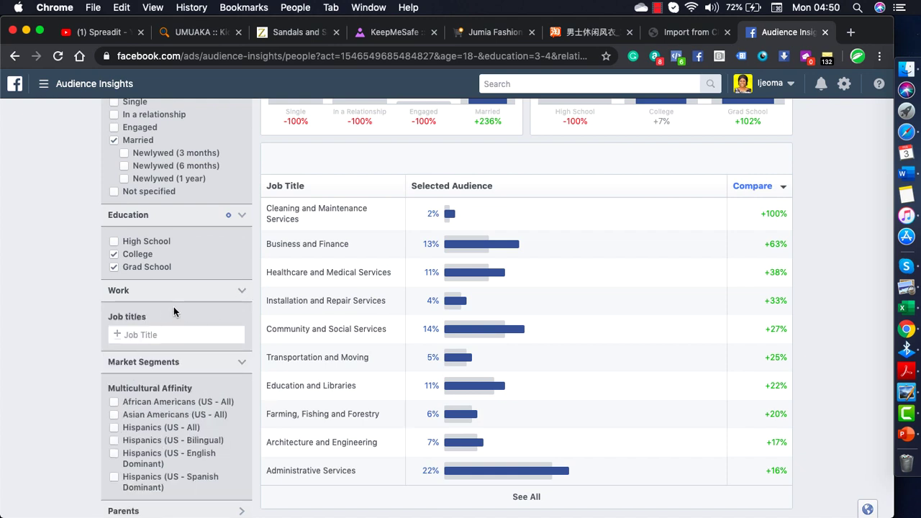
{"action": "scroll", "coordinate": [76, 305], "scroll_direction": "down", "scroll_amount": 2}
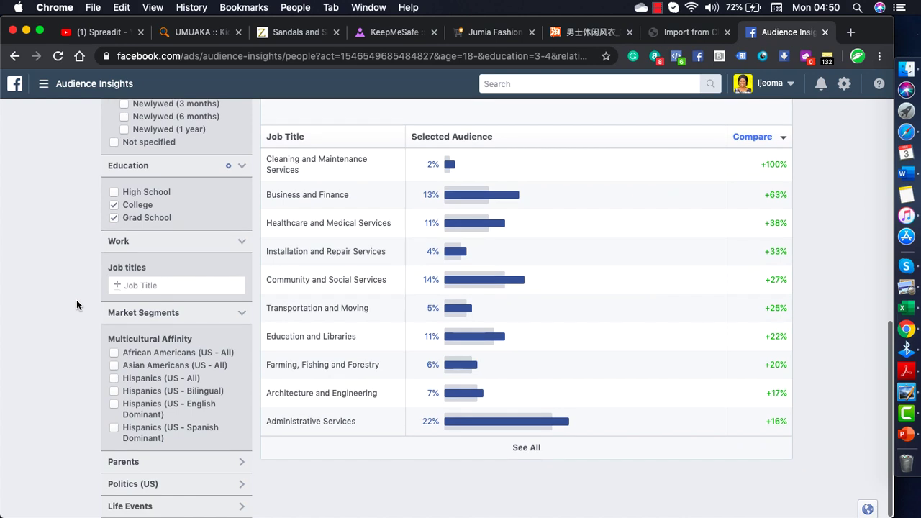
{"action": "left_click", "coordinate": [239, 463]}
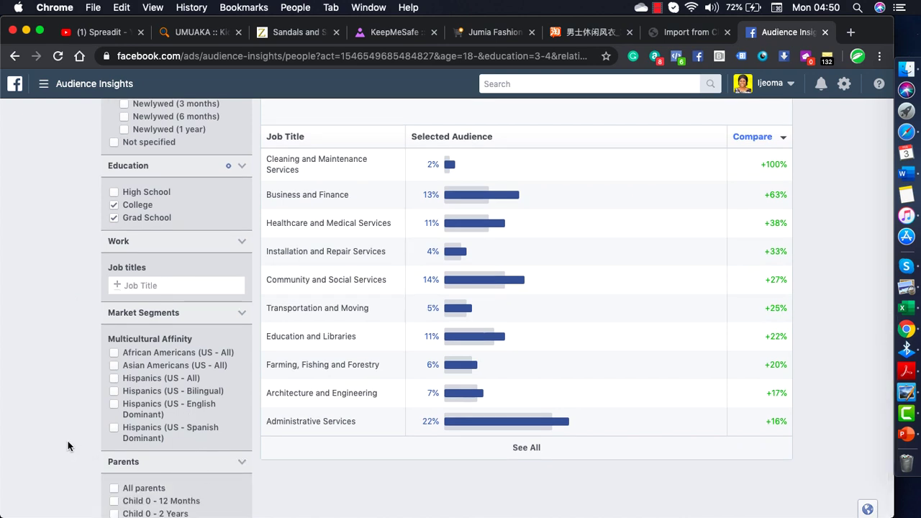
{"action": "scroll", "coordinate": [68, 446], "scroll_direction": "down", "scroll_amount": 5}
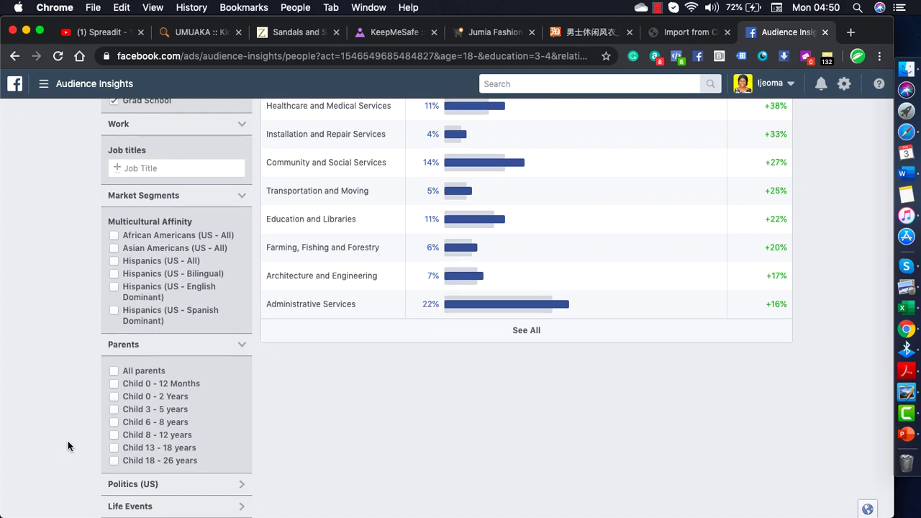
{"action": "scroll", "coordinate": [67, 446], "scroll_direction": "up", "scroll_amount": 3}
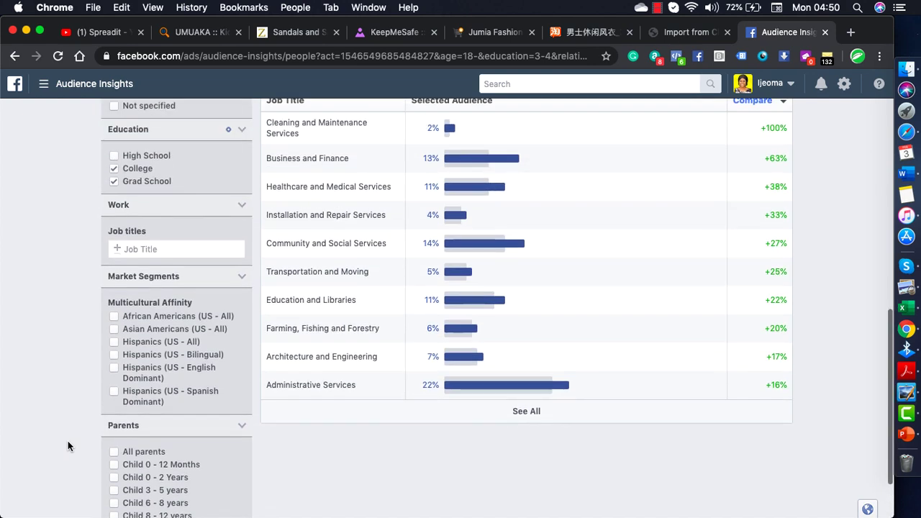
{"action": "scroll", "coordinate": [68, 445], "scroll_direction": "up", "scroll_amount": 3}
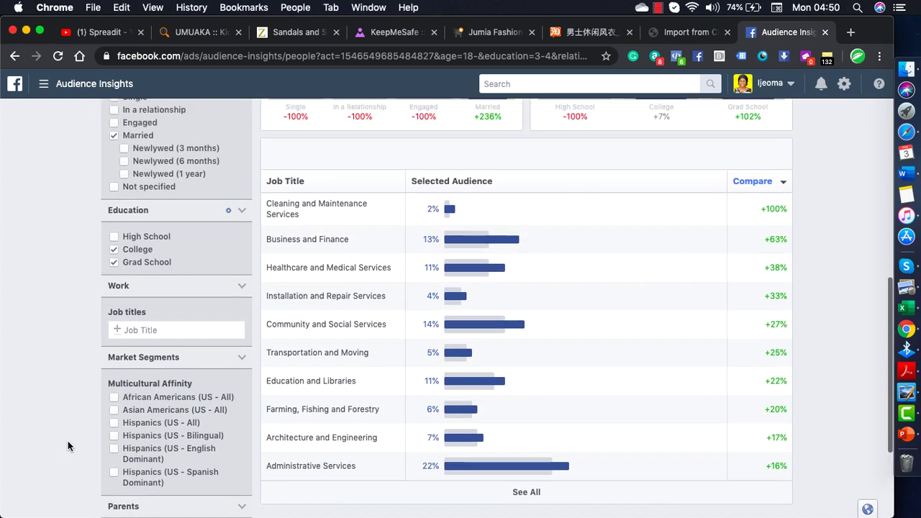
Remove the Married restriction from the audience's relationship status
{"action": "scroll", "coordinate": [68, 446], "scroll_direction": "up", "scroll_amount": 2}
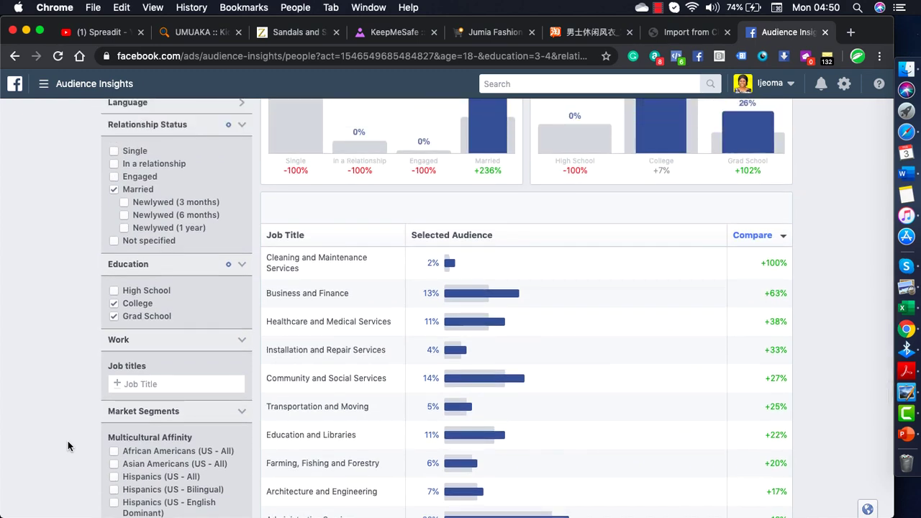
{"action": "scroll", "coordinate": [67, 446], "scroll_direction": "down", "scroll_amount": 8}
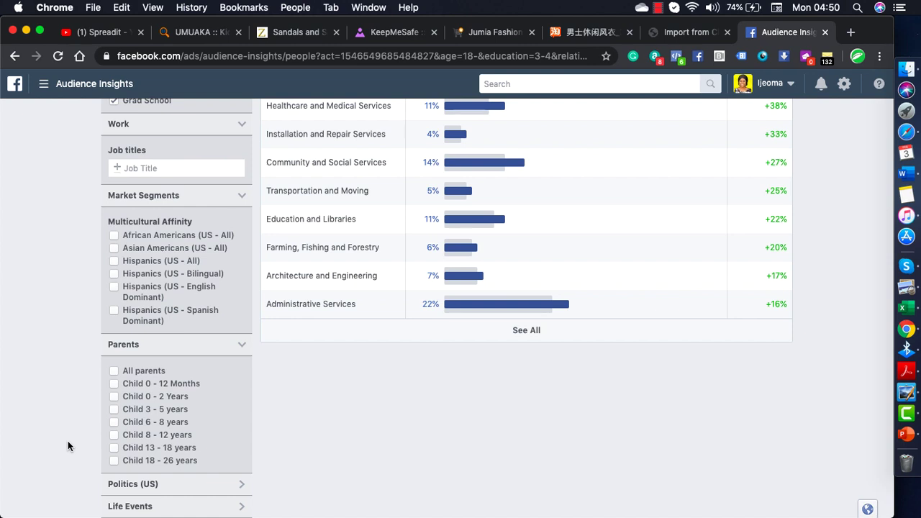
{"action": "scroll", "coordinate": [67, 445], "scroll_direction": "up", "scroll_amount": 8}
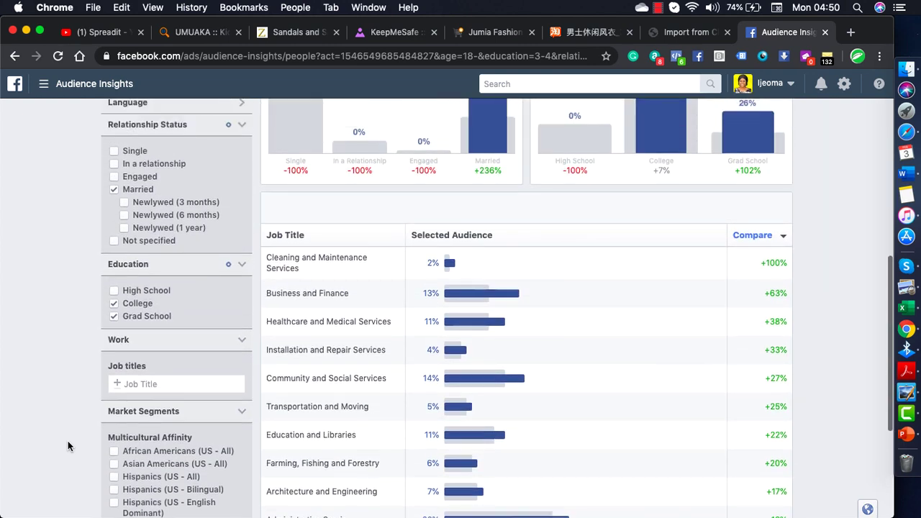
{"action": "left_click", "coordinate": [114, 190]}
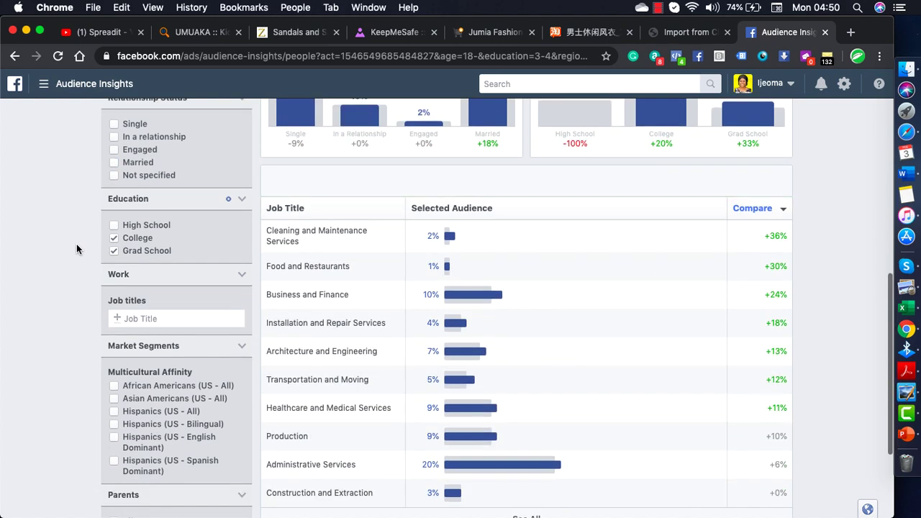
Limit the audience to parents with children aged 3 - 5, 6 - 8 and 8 - 12 years
{"action": "scroll", "coordinate": [77, 248], "scroll_direction": "down", "scroll_amount": 5}
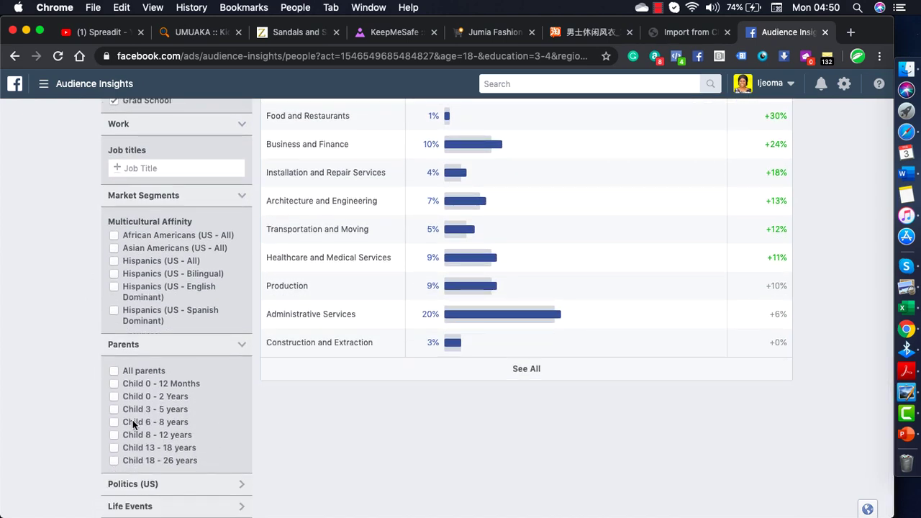
{"action": "left_click", "coordinate": [113, 410]}
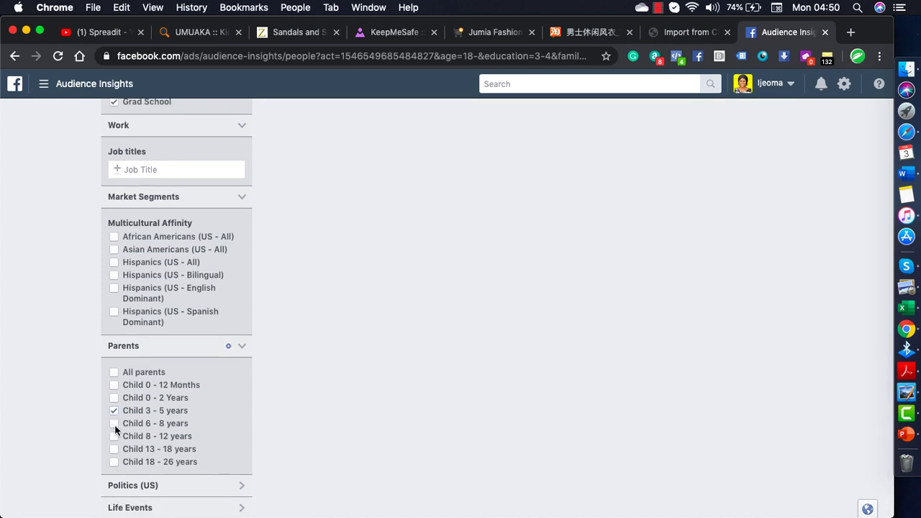
{"action": "left_click", "coordinate": [114, 424]}
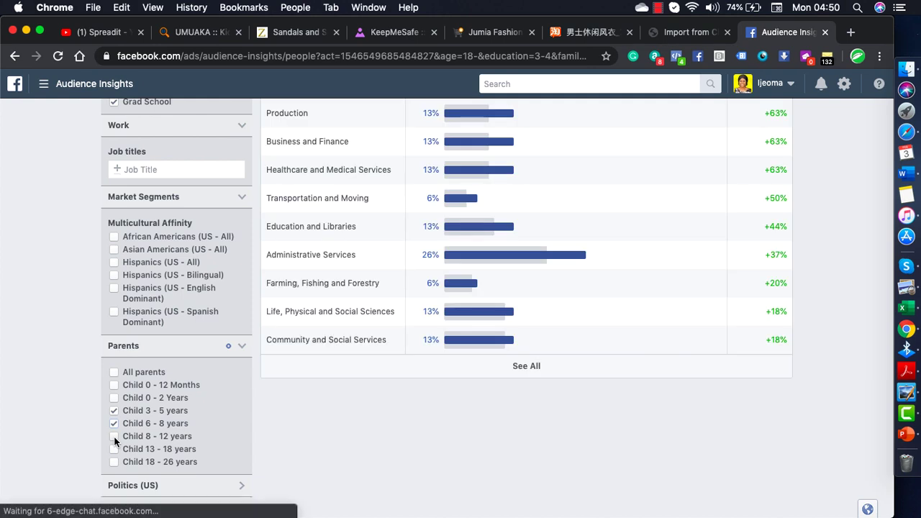
{"action": "left_click", "coordinate": [114, 437]}
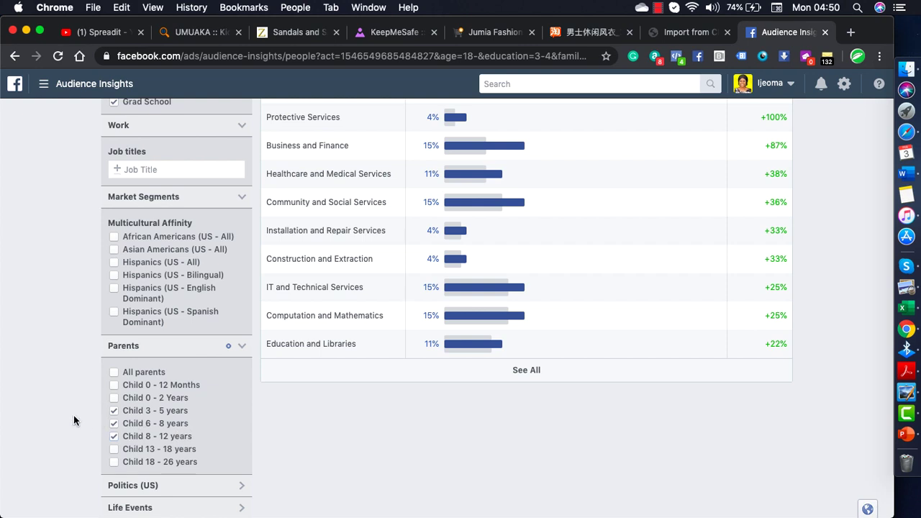
{"action": "scroll", "coordinate": [63, 413], "scroll_direction": "down", "scroll_amount": 1}
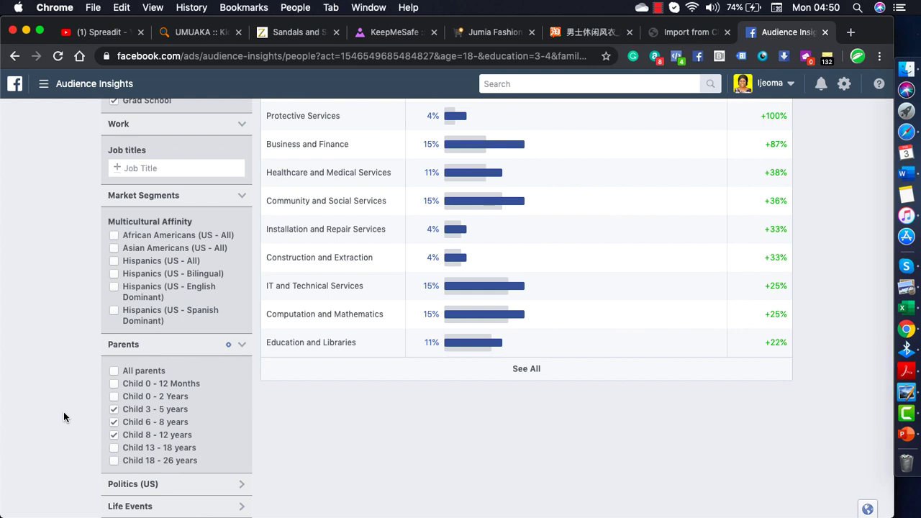
Filter the audience by the life events Away from hometown and Away from family
{"action": "left_click", "coordinate": [222, 513]}
{"action": "scroll", "coordinate": [82, 466], "scroll_direction": "down", "scroll_amount": 3}
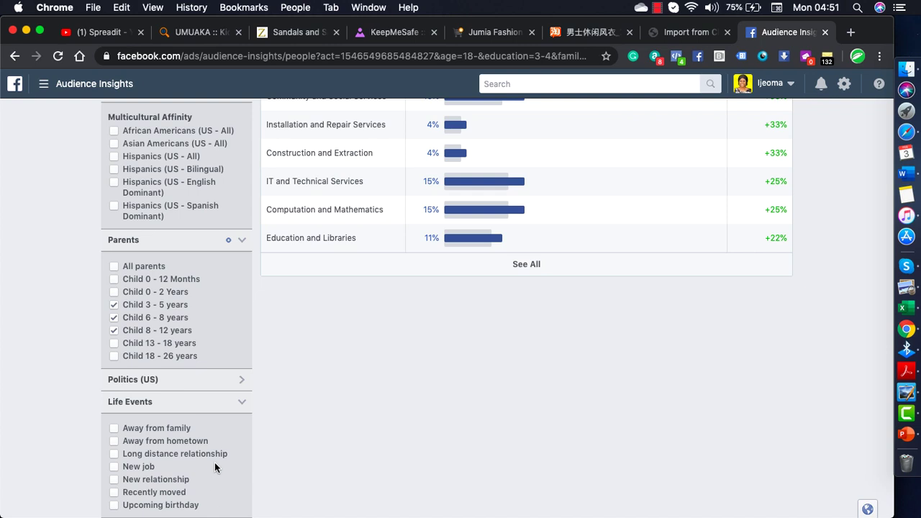
{"action": "left_click", "coordinate": [114, 442]}
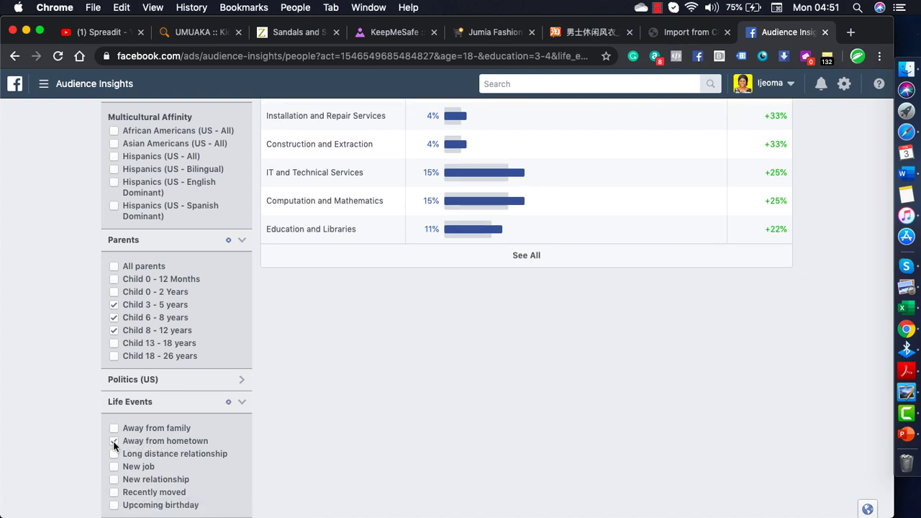
{"action": "left_click", "coordinate": [114, 428]}
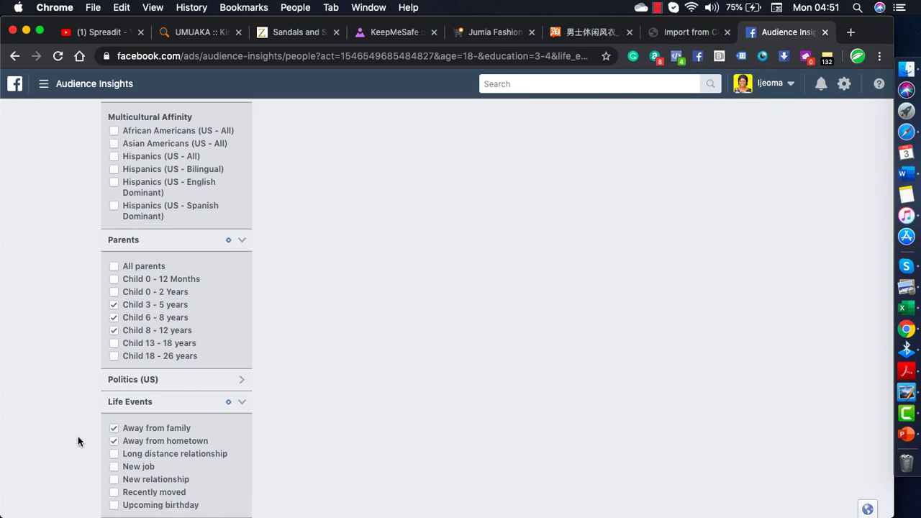
Deselect the Away from family life event, check the audience charts without it, and select it again
{"action": "left_click", "coordinate": [114, 428]}
{"action": "scroll", "coordinate": [39, 411], "scroll_direction": "up", "scroll_amount": 2}
{"action": "scroll", "coordinate": [39, 410], "scroll_direction": "up", "scroll_amount": 10}
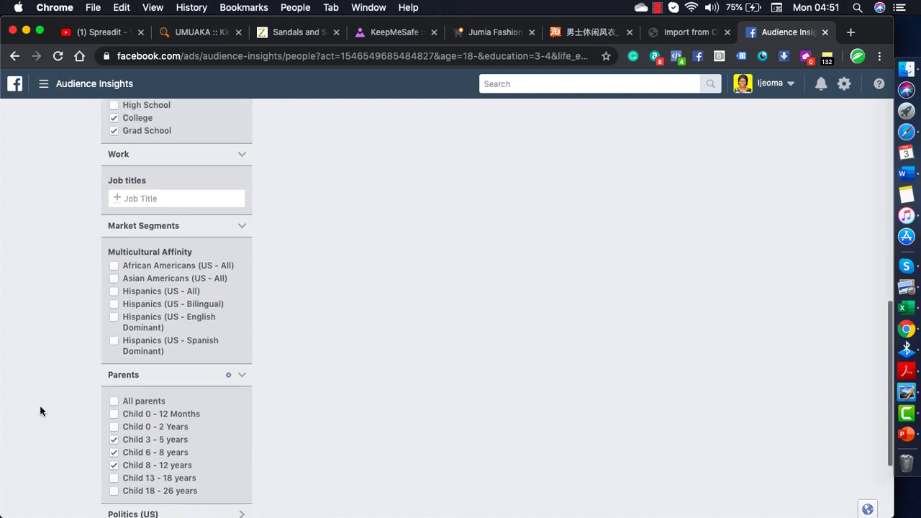
{"action": "scroll", "coordinate": [40, 411], "scroll_direction": "down", "scroll_amount": 10}
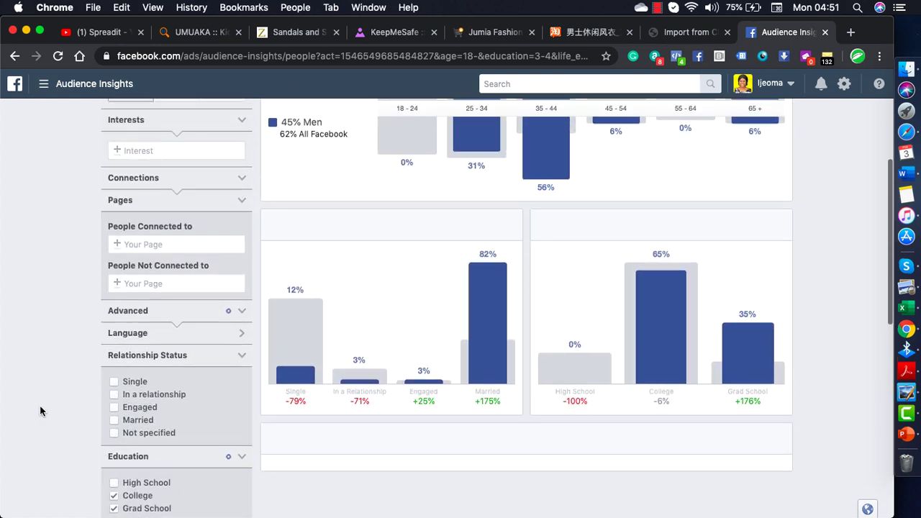
{"action": "scroll", "coordinate": [39, 410], "scroll_direction": "down", "scroll_amount": 3}
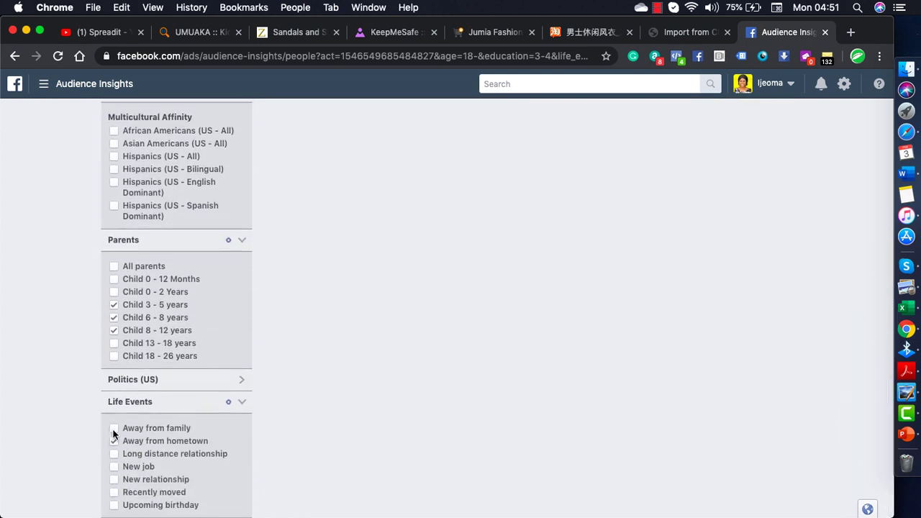
{"action": "left_click", "coordinate": [113, 430]}
Examine the audience's estimated size, how it is calculated, and the demographic charts with the parent and life event filters applied
{"action": "scroll", "coordinate": [80, 448], "scroll_direction": "up", "scroll_amount": 10}
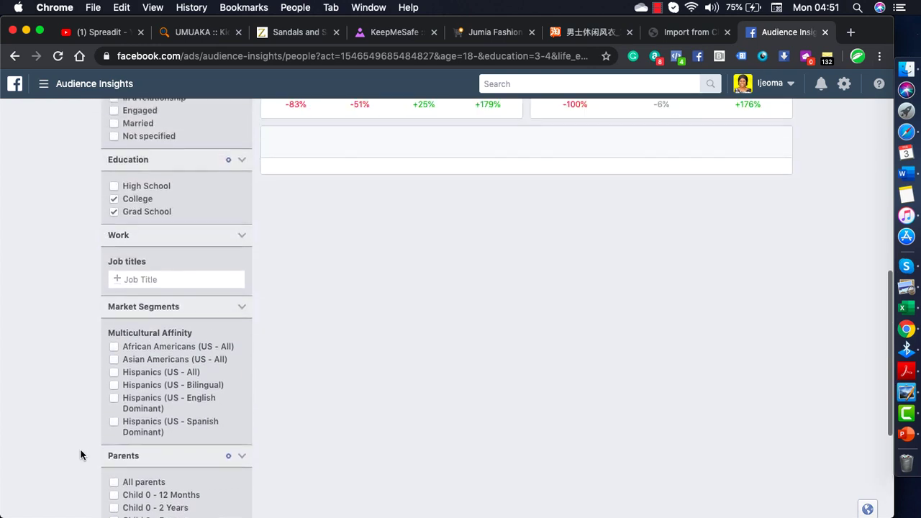
{"action": "scroll", "coordinate": [80, 448], "scroll_direction": "up", "scroll_amount": 10}
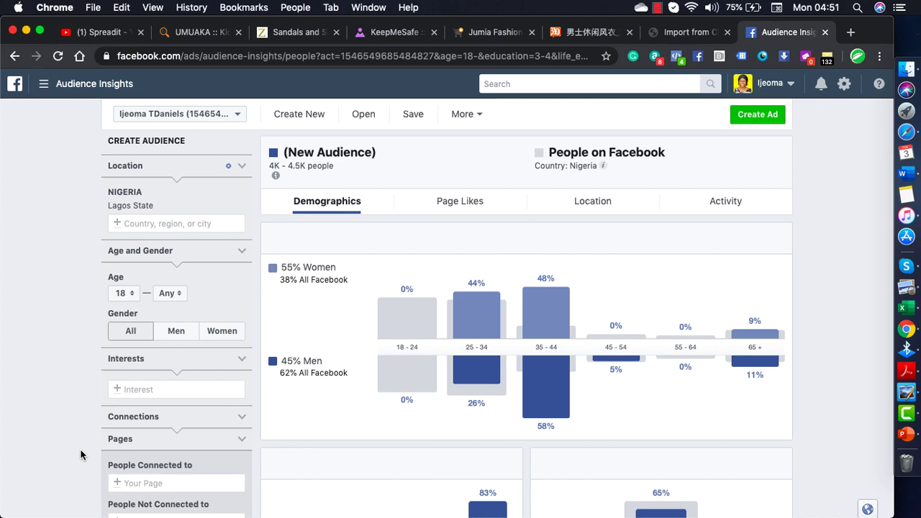
{"action": "scroll", "coordinate": [79, 453], "scroll_direction": "down", "scroll_amount": 10}
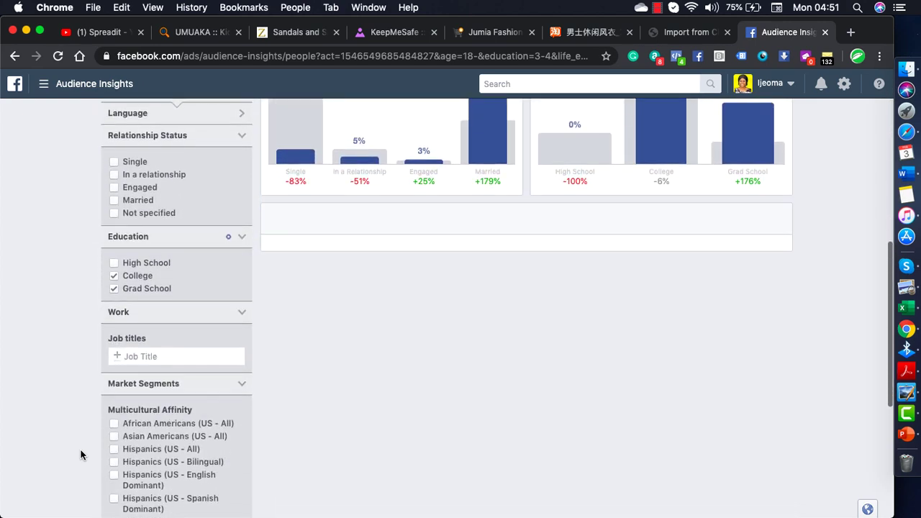
{"action": "scroll", "coordinate": [81, 454], "scroll_direction": "down", "scroll_amount": 5}
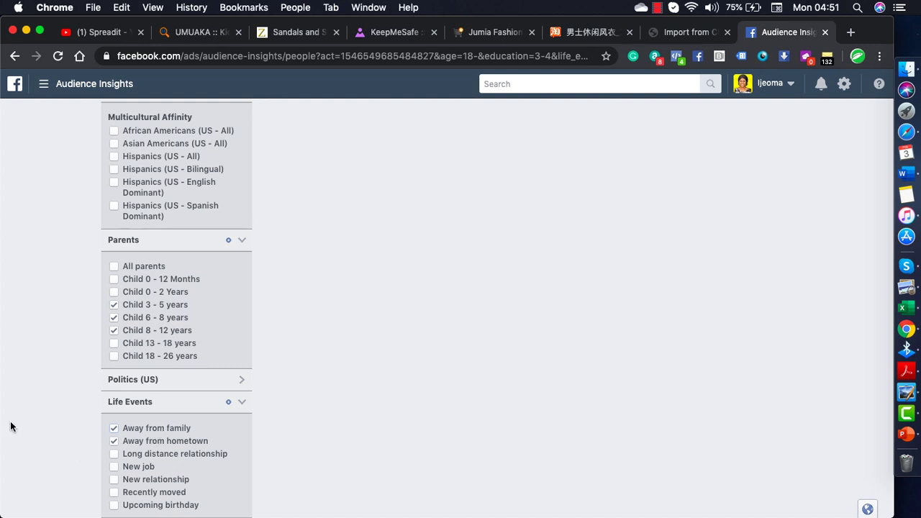
{"action": "scroll", "coordinate": [10, 426], "scroll_direction": "up", "scroll_amount": 5}
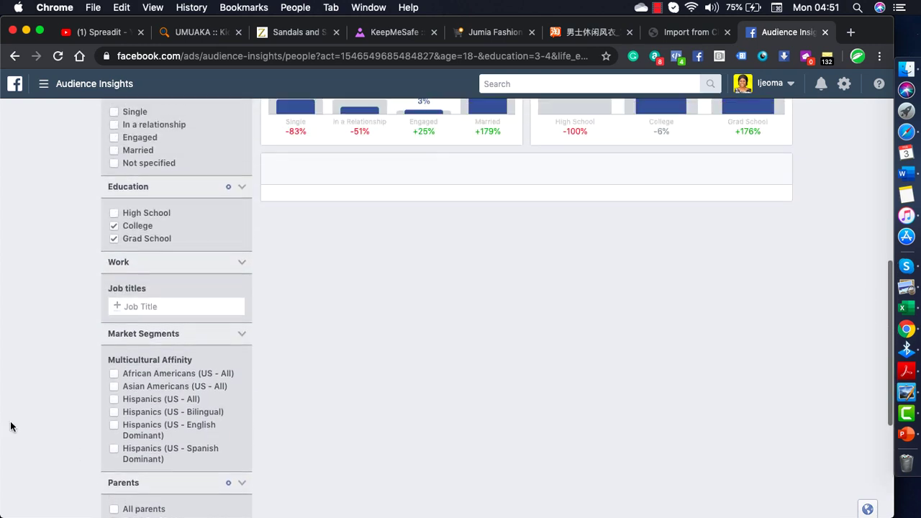
{"action": "scroll", "coordinate": [10, 426], "scroll_direction": "up", "scroll_amount": 10}
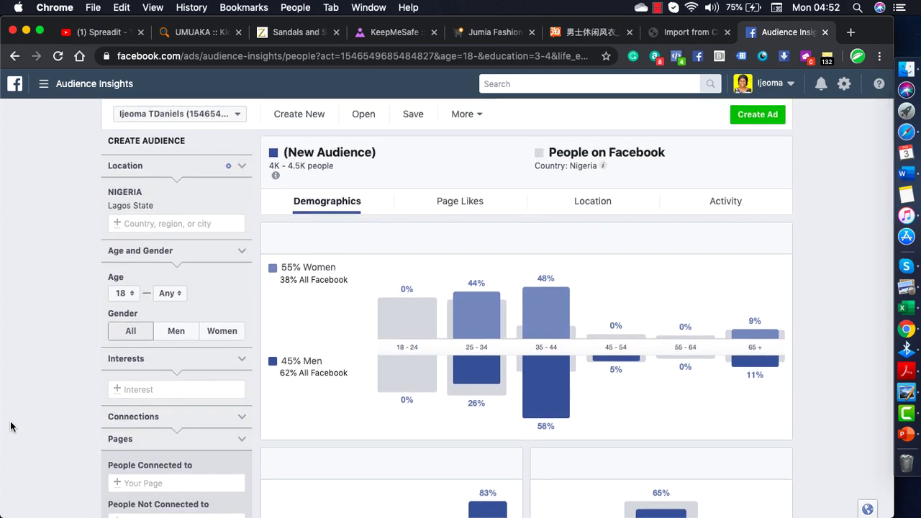
{"action": "mouse_move", "coordinate": [276, 179]}
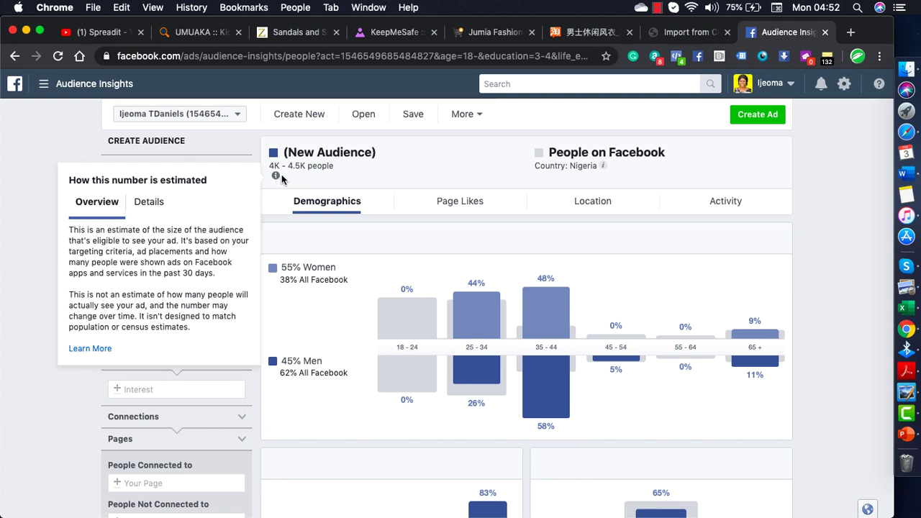
Clear the Away from hometown and Away from family life events and check the estimated audience size
{"action": "scroll", "coordinate": [82, 212], "scroll_direction": "down", "scroll_amount": 5}
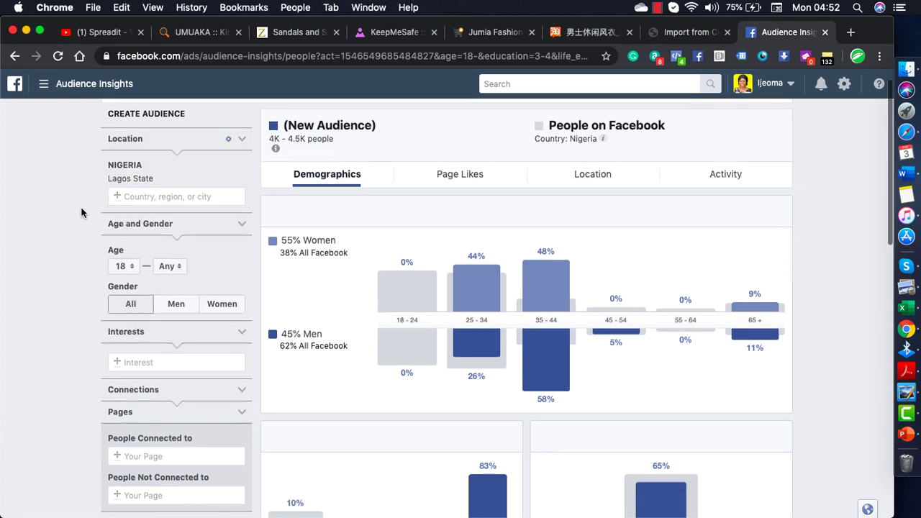
{"action": "scroll", "coordinate": [81, 212], "scroll_direction": "down", "scroll_amount": 5}
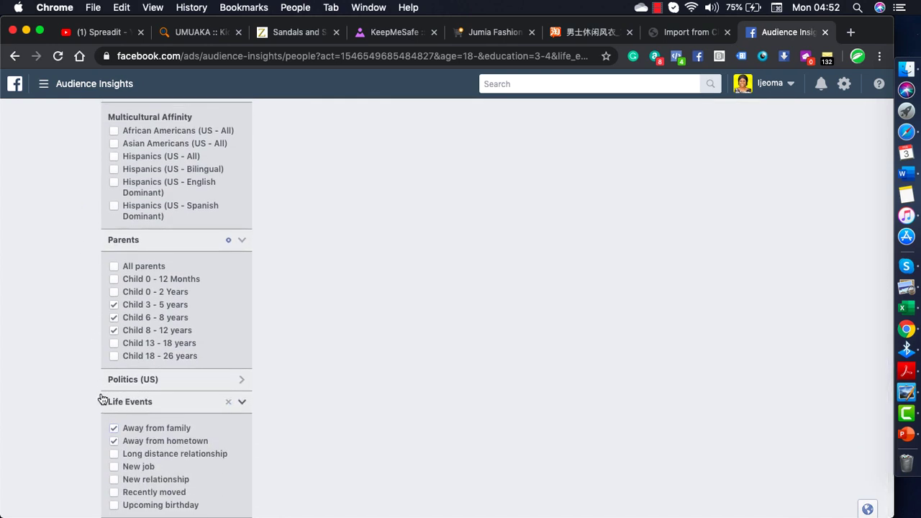
{"action": "left_click", "coordinate": [113, 441]}
{"action": "left_click", "coordinate": [113, 428]}
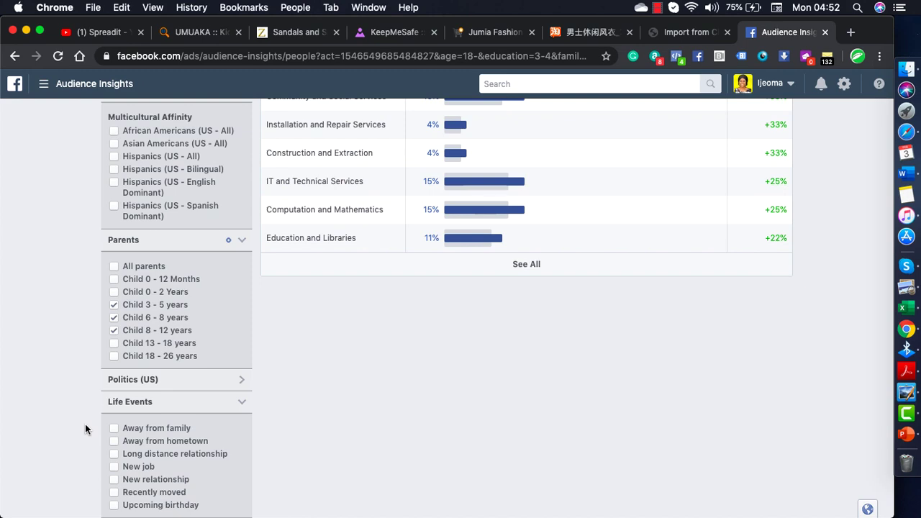
{"action": "scroll", "coordinate": [85, 428], "scroll_direction": "up", "scroll_amount": 15}
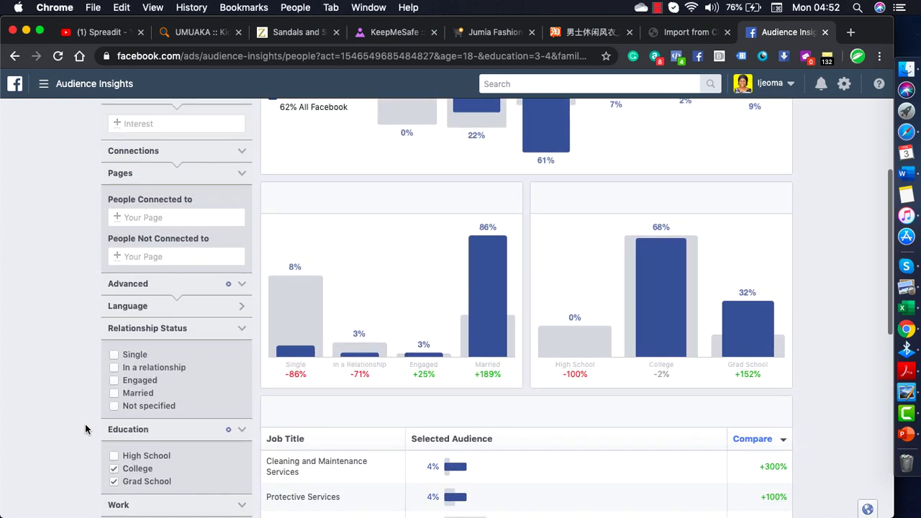
{"action": "scroll", "coordinate": [85, 429], "scroll_direction": "up", "scroll_amount": 10}
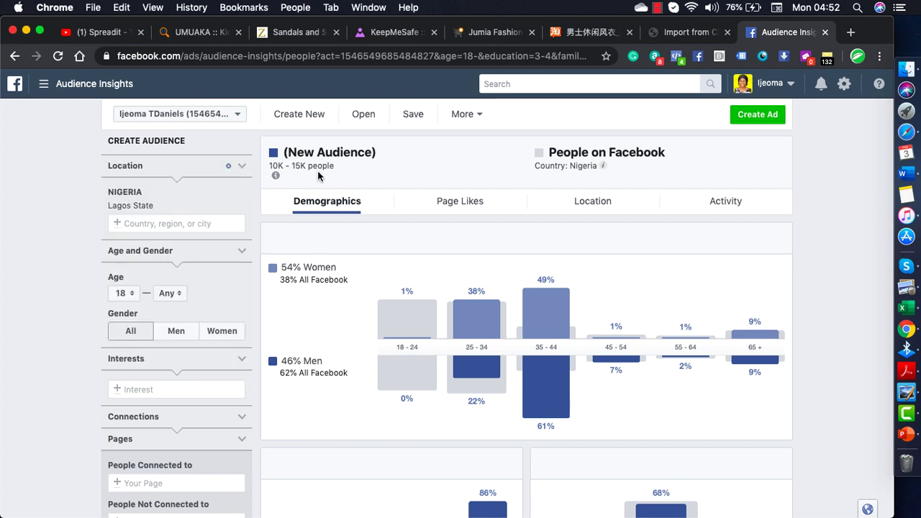
Remove the College and Grad School education filters and review the updated audience size and demographics
{"action": "scroll", "coordinate": [76, 234], "scroll_direction": "down", "scroll_amount": 5}
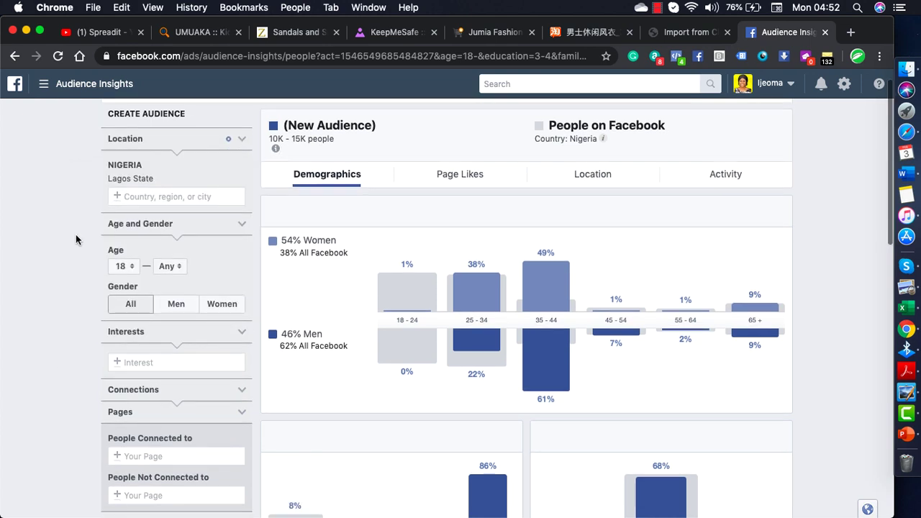
{"action": "scroll", "coordinate": [75, 238], "scroll_direction": "down", "scroll_amount": 3}
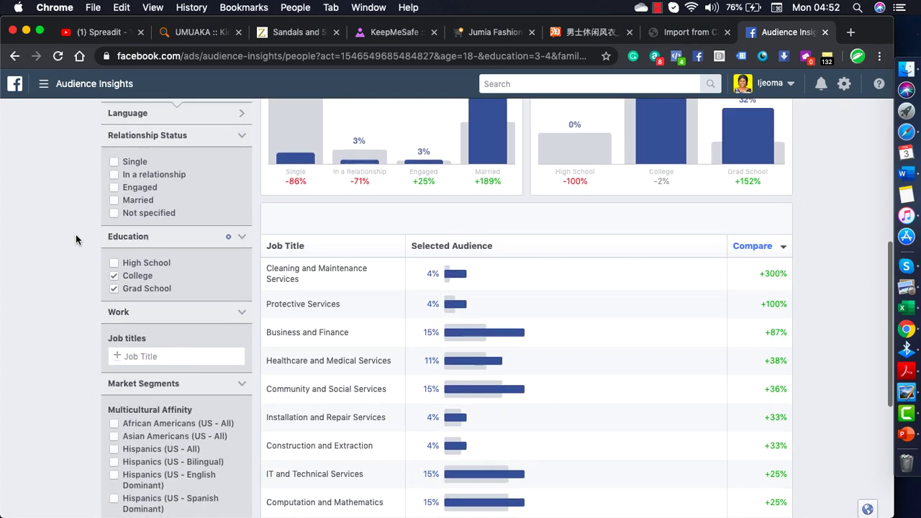
{"action": "scroll", "coordinate": [75, 239], "scroll_direction": "down", "scroll_amount": 2}
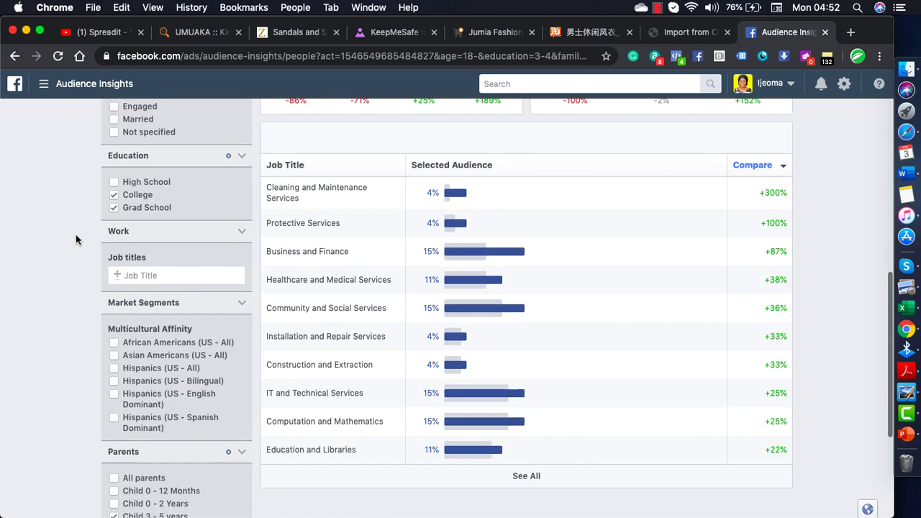
{"action": "scroll", "coordinate": [75, 239], "scroll_direction": "up", "scroll_amount": 2}
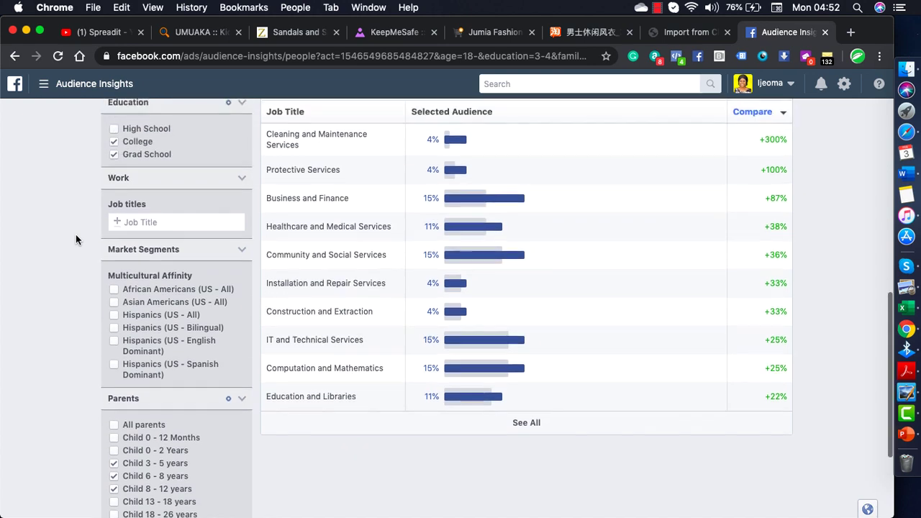
{"action": "scroll", "coordinate": [76, 234], "scroll_direction": "up", "scroll_amount": 1}
{"action": "left_click", "coordinate": [114, 223]}
{"action": "left_click", "coordinate": [114, 234]}
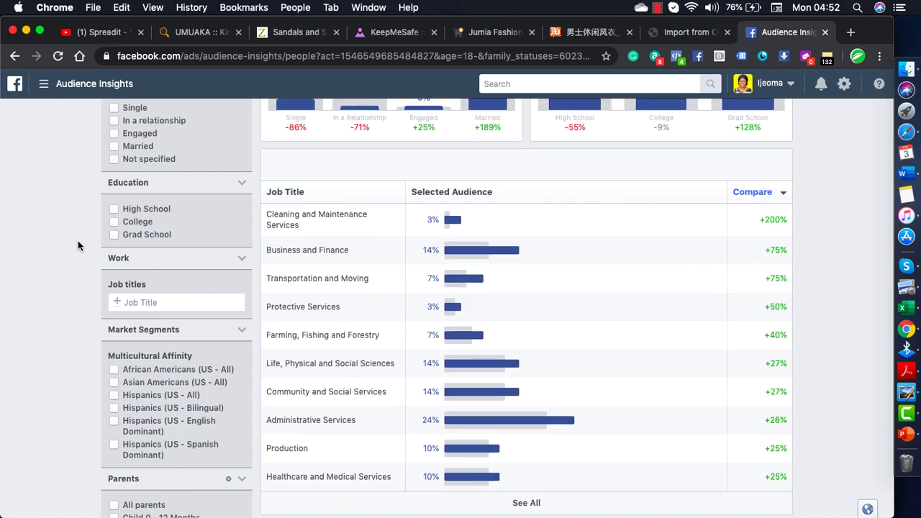
{"action": "scroll", "coordinate": [78, 245], "scroll_direction": "up", "scroll_amount": 5}
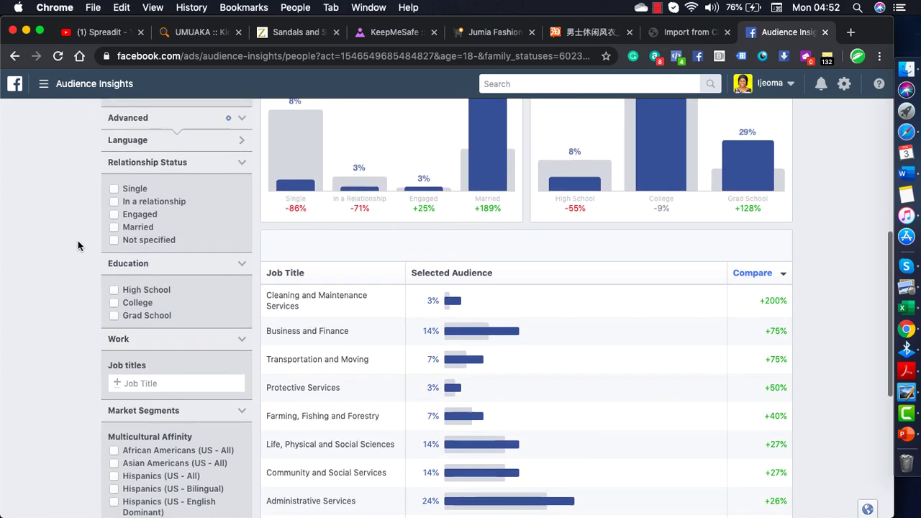
{"action": "scroll", "coordinate": [78, 245], "scroll_direction": "up", "scroll_amount": 5}
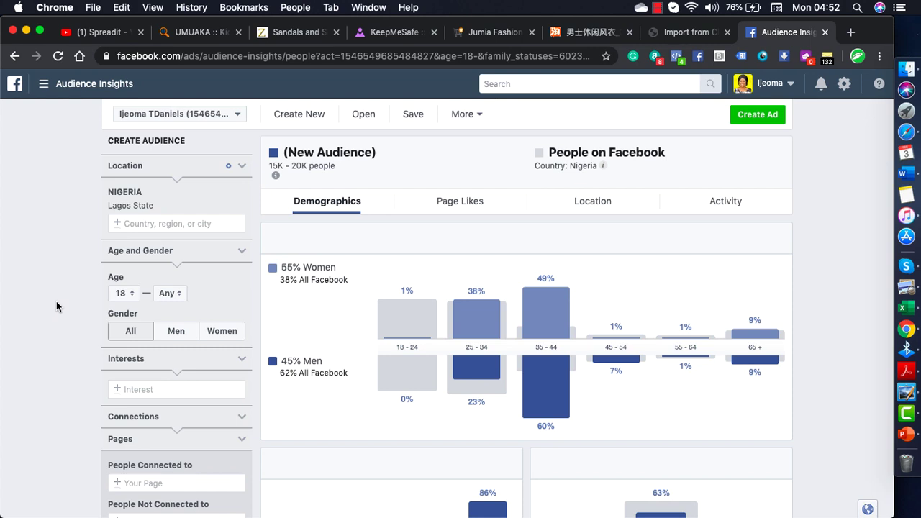
Collapse the Interests section of the audience filters, keeping the gender set to All
{"action": "left_click", "coordinate": [138, 335]}
{"action": "left_click", "coordinate": [242, 359]}
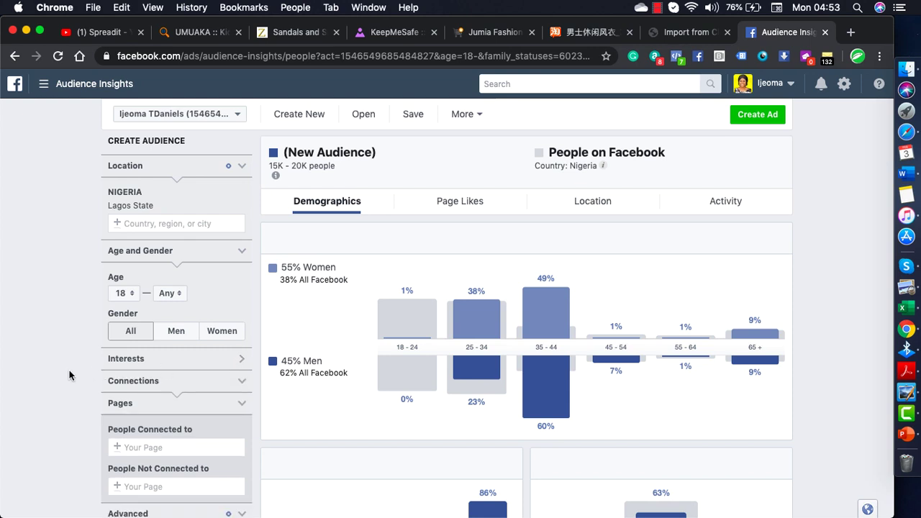
Replace the Lagos State location with the whole country of Nigeria in the audience filters
{"action": "scroll", "coordinate": [69, 370], "scroll_direction": "down", "scroll_amount": 2}
{"action": "scroll", "coordinate": [69, 369], "scroll_direction": "up", "scroll_amount": 2}
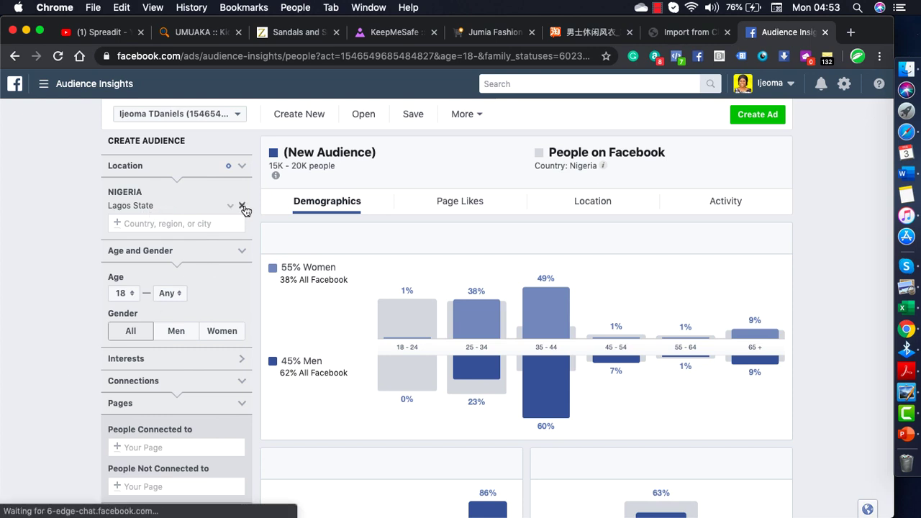
{"action": "left_click", "coordinate": [243, 209]}
{"action": "left_click", "coordinate": [158, 197]}
{"action": "type", "text": "Nigeria"}
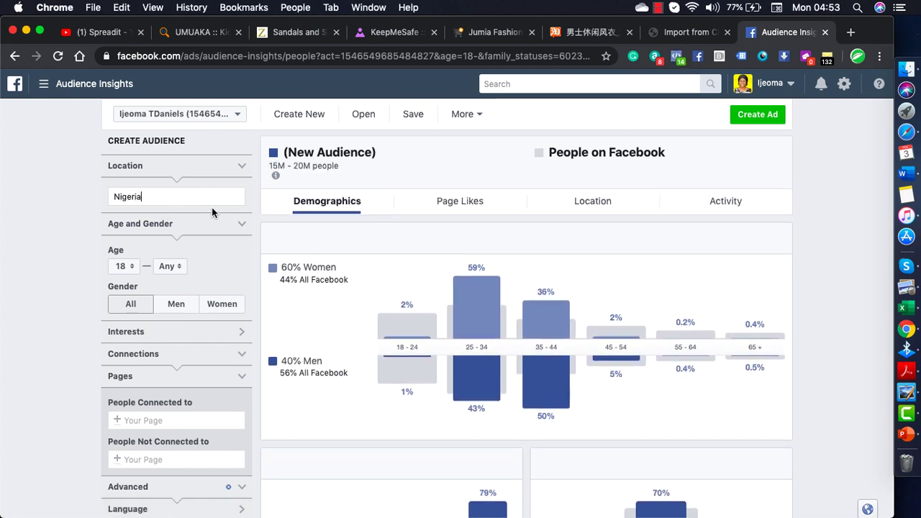
{"action": "left_click", "coordinate": [122, 217]}
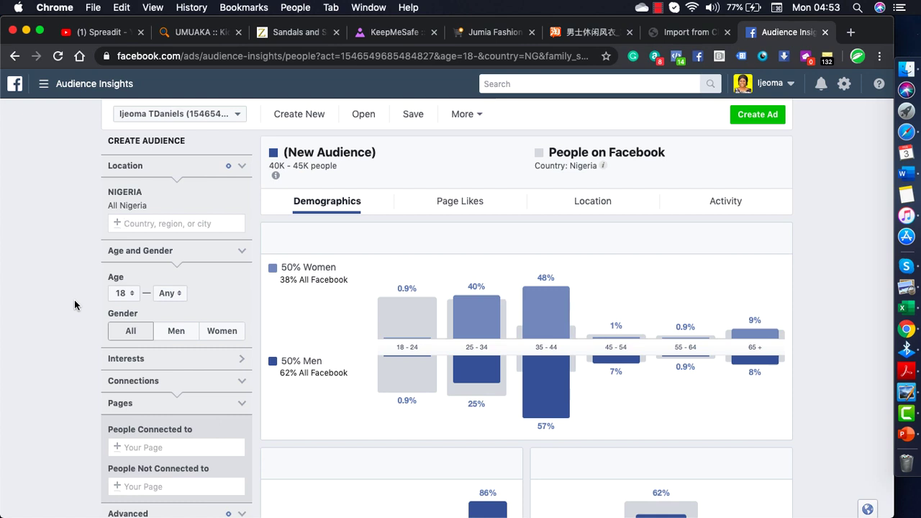
Apply the All parents filter, clear the Child 3 - 5, 6 - 8 and 8 - 12 years filters, and check the audience size
{"action": "scroll", "coordinate": [74, 304], "scroll_direction": "down", "scroll_amount": 5}
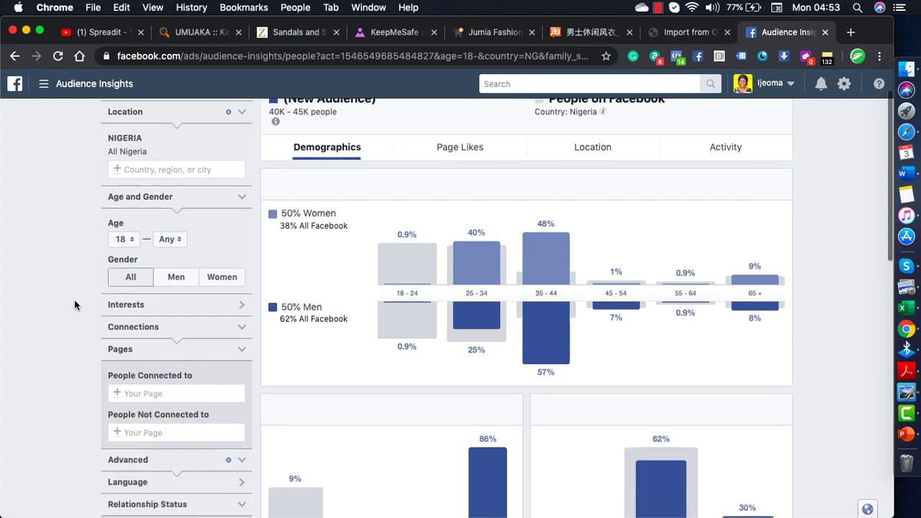
{"action": "scroll", "coordinate": [74, 305], "scroll_direction": "down", "scroll_amount": 3}
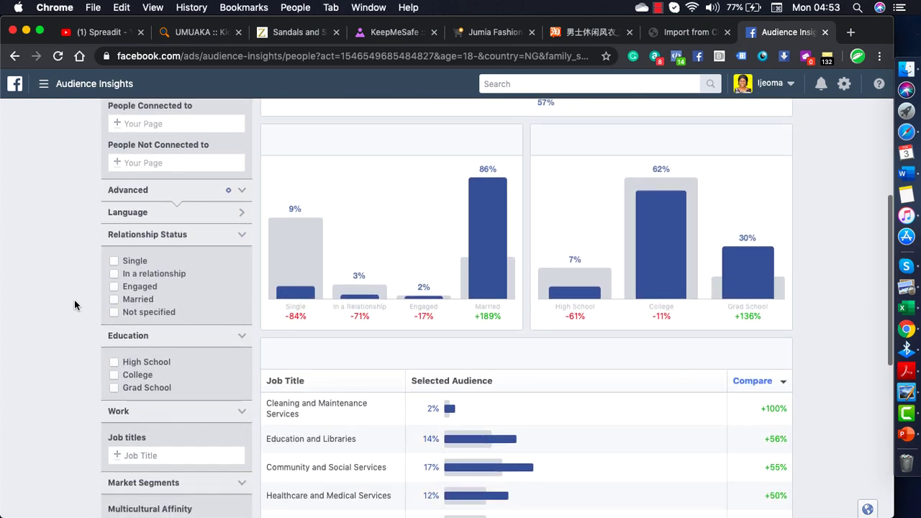
{"action": "scroll", "coordinate": [74, 305], "scroll_direction": "down", "scroll_amount": 6}
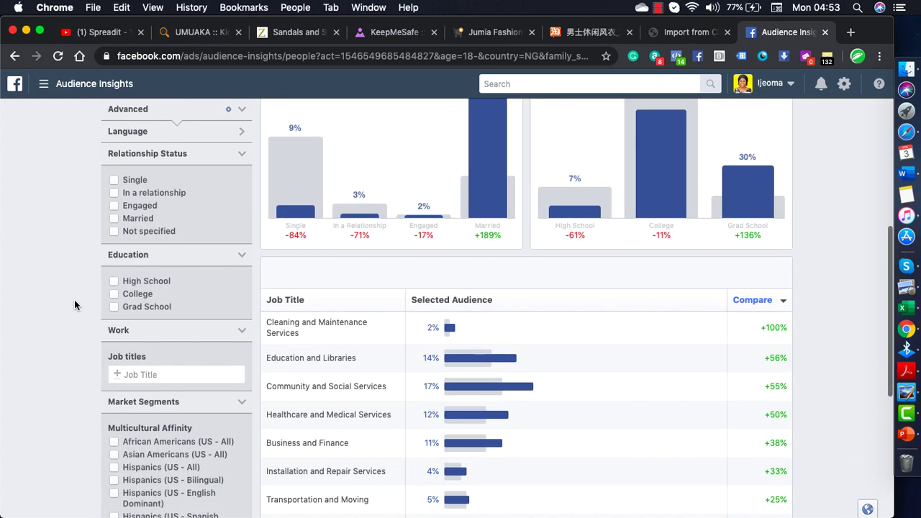
{"action": "scroll", "coordinate": [74, 299], "scroll_direction": "down", "scroll_amount": 3}
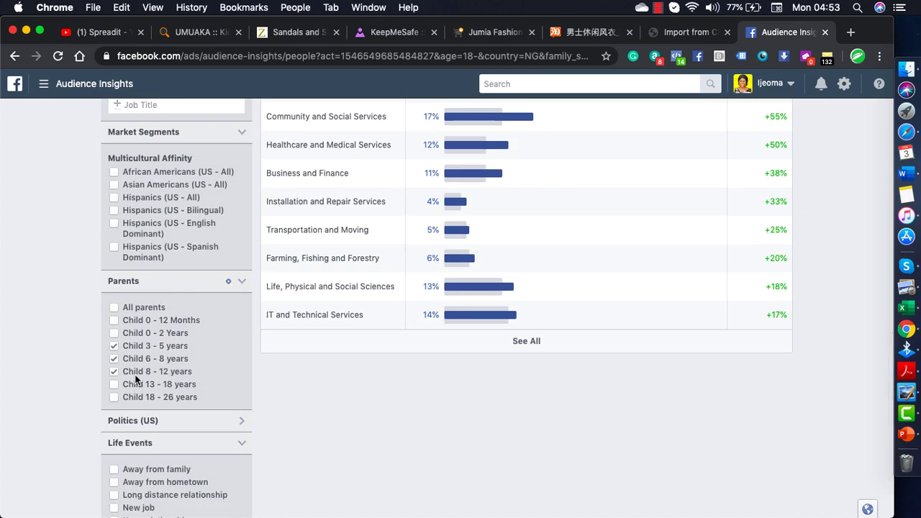
{"action": "left_click", "coordinate": [118, 305]}
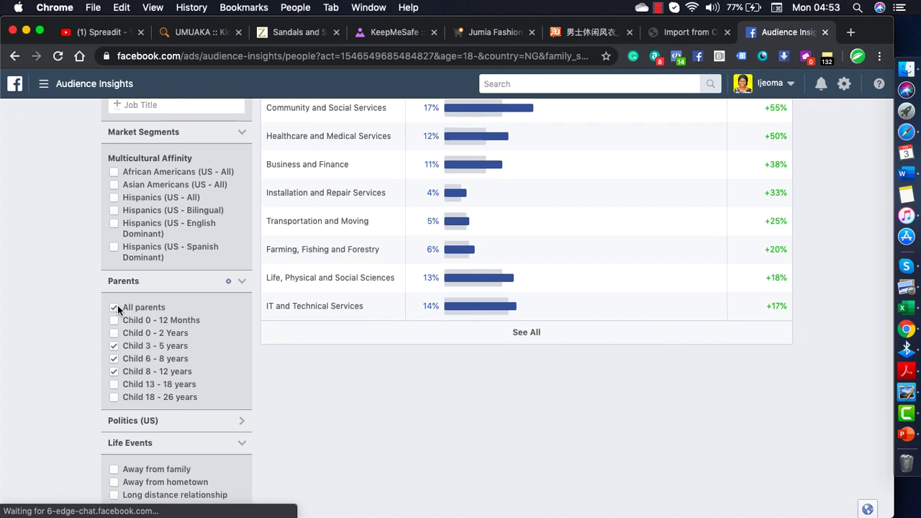
{"action": "left_click", "coordinate": [115, 345]}
{"action": "left_click", "coordinate": [113, 357]}
{"action": "left_click", "coordinate": [115, 371]}
{"action": "scroll", "coordinate": [75, 371], "scroll_direction": "up", "scroll_amount": 5}
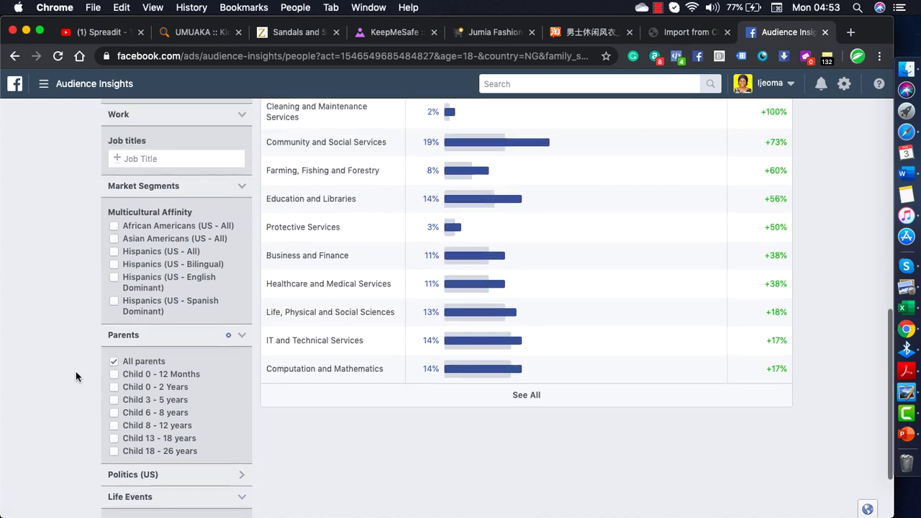
{"action": "scroll", "coordinate": [76, 371], "scroll_direction": "up", "scroll_amount": 10}
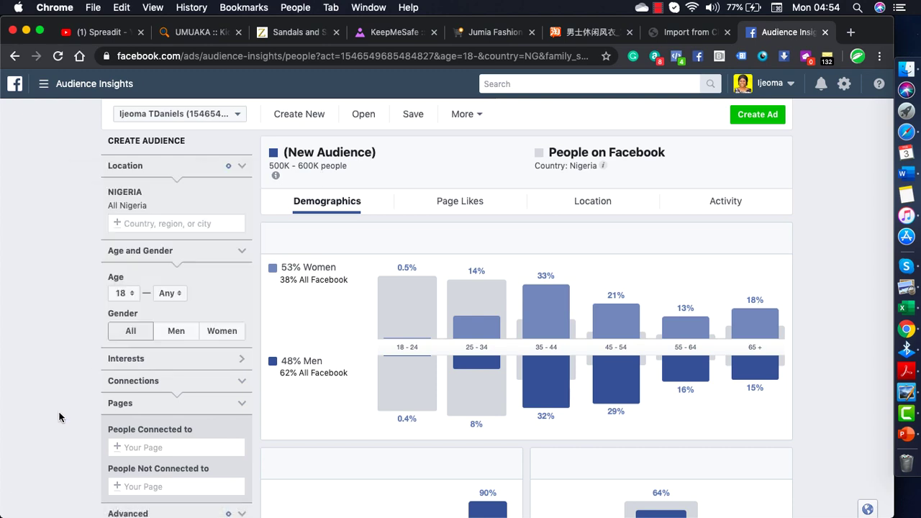
Review the relationship, education and job title charts and the parent filters for the All parents audience across Nigeria
{"action": "scroll", "coordinate": [59, 417], "scroll_direction": "down", "scroll_amount": 10}
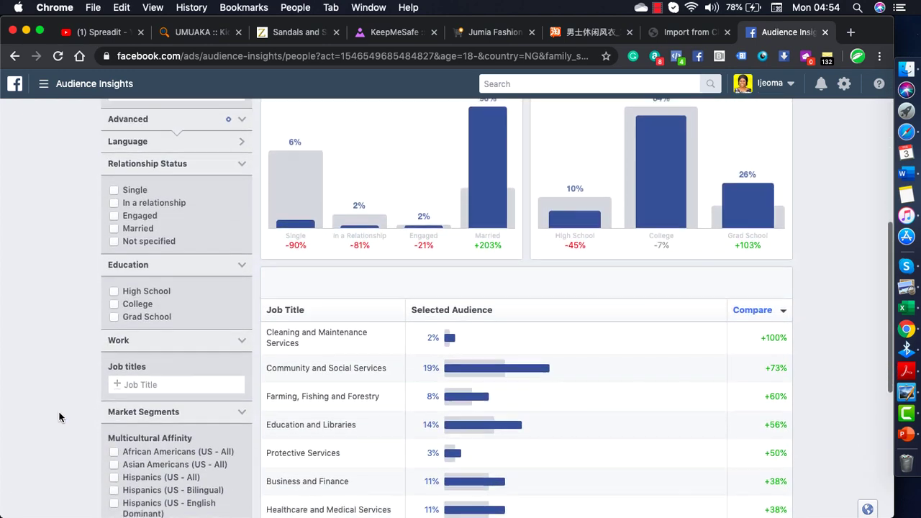
{"action": "scroll", "coordinate": [59, 417], "scroll_direction": "down", "scroll_amount": 8}
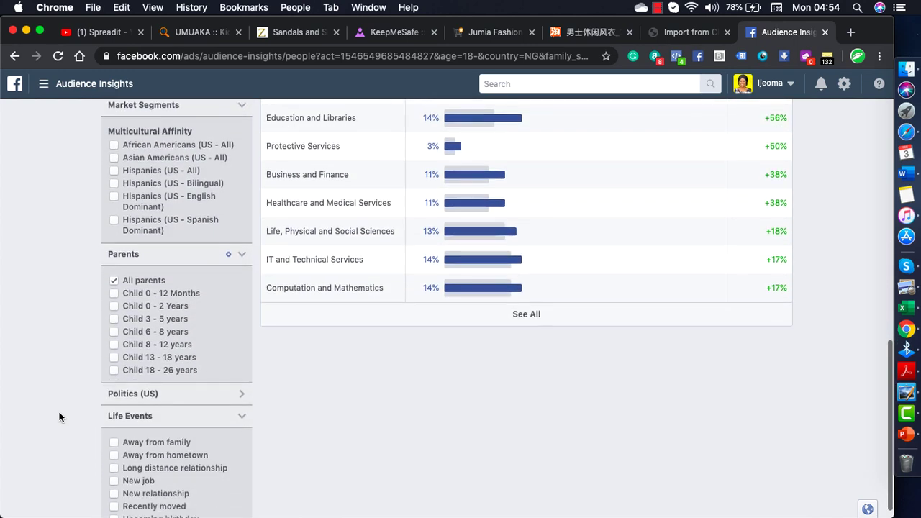
{"action": "scroll", "coordinate": [59, 417], "scroll_direction": "down", "scroll_amount": 1}
{"action": "scroll", "coordinate": [59, 417], "scroll_direction": "up", "scroll_amount": 2}
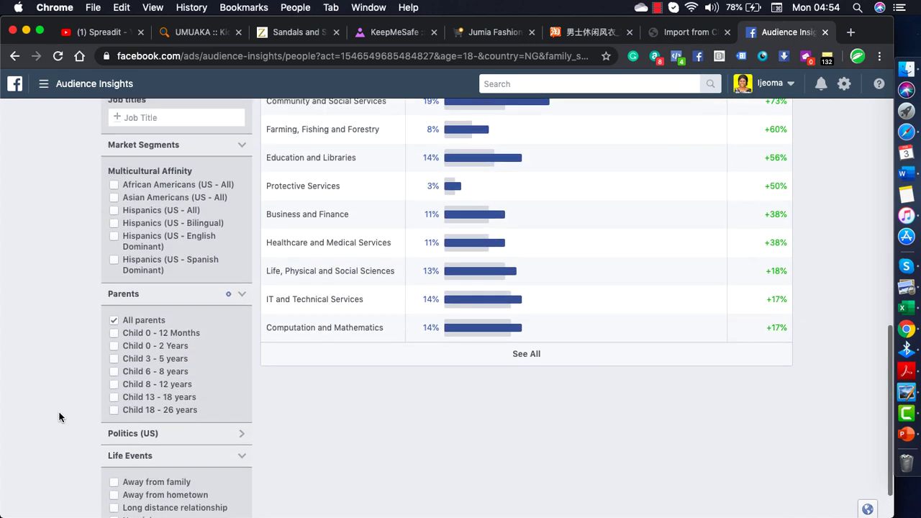
{"action": "scroll", "coordinate": [59, 416], "scroll_direction": "up", "scroll_amount": 18}
{"action": "scroll", "coordinate": [59, 417], "scroll_direction": "up", "scroll_amount": 2}
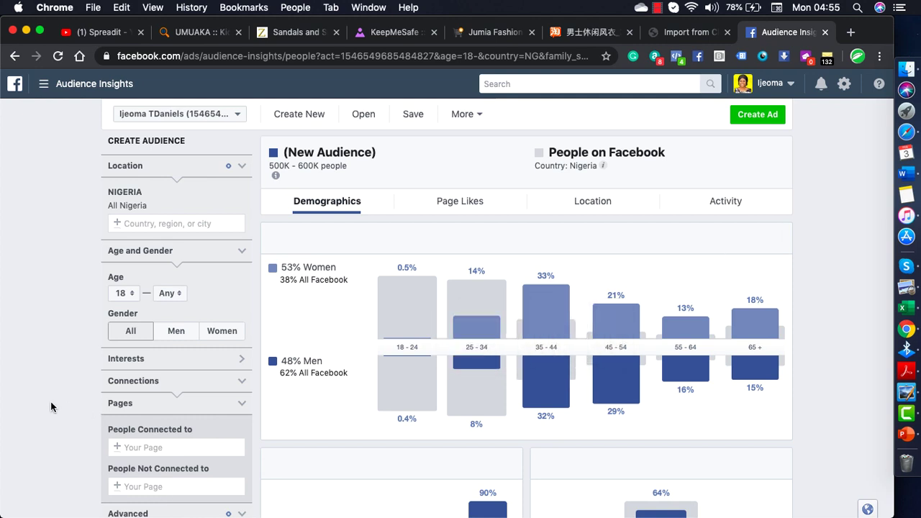
Expand the Language filter in the Advanced section, keeping the Advanced filters open
{"action": "scroll", "coordinate": [51, 406], "scroll_direction": "down", "scroll_amount": 5}
{"action": "scroll", "coordinate": [50, 406], "scroll_direction": "down", "scroll_amount": 1}
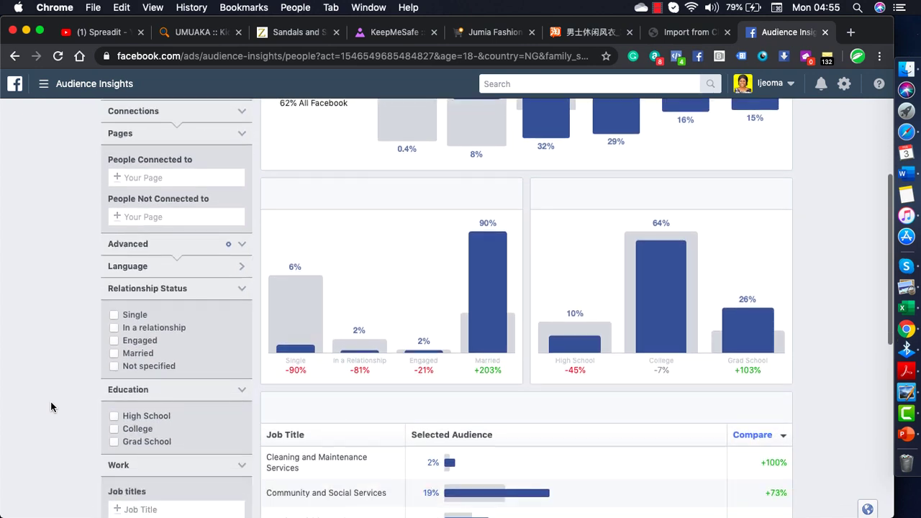
{"action": "left_click", "coordinate": [242, 268]}
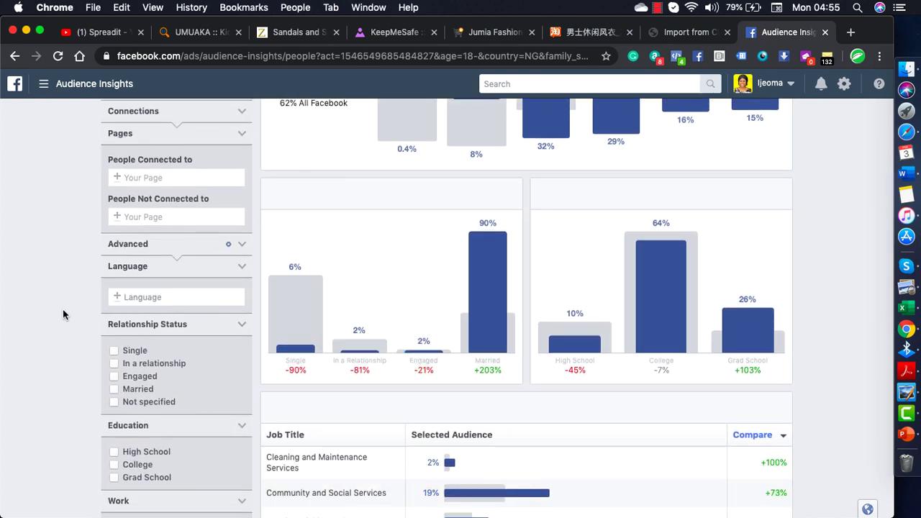
{"action": "left_click", "coordinate": [242, 244]}
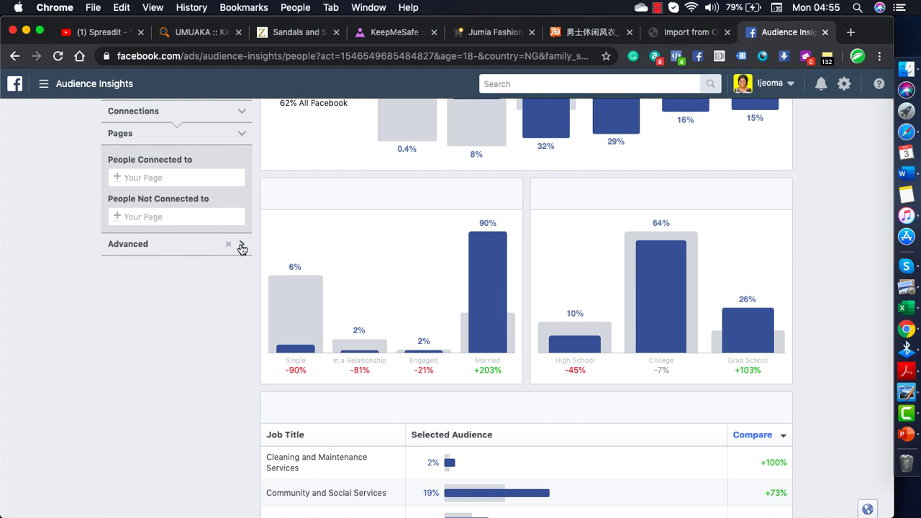
{"action": "left_click", "coordinate": [242, 246]}
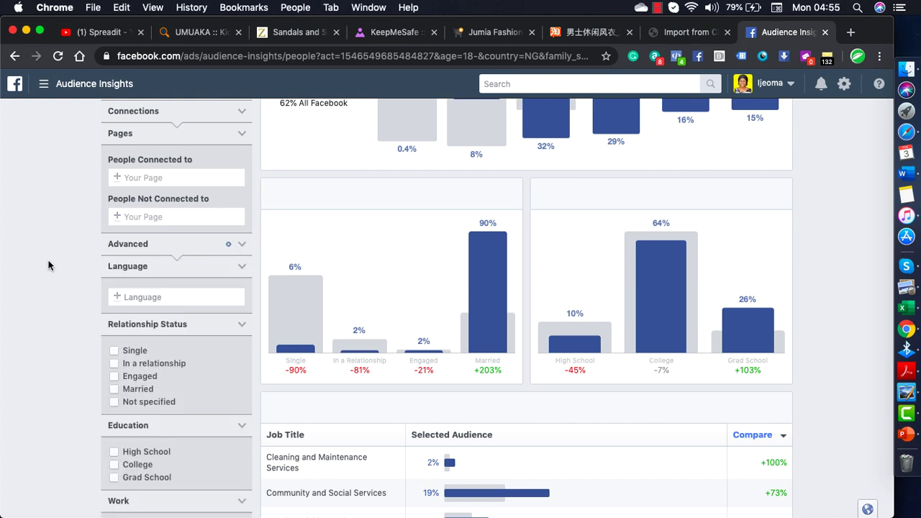
Examine the remaining advanced filters down to Life Events and return to the audience size summary
{"action": "scroll", "coordinate": [48, 265], "scroll_direction": "down", "scroll_amount": 10}
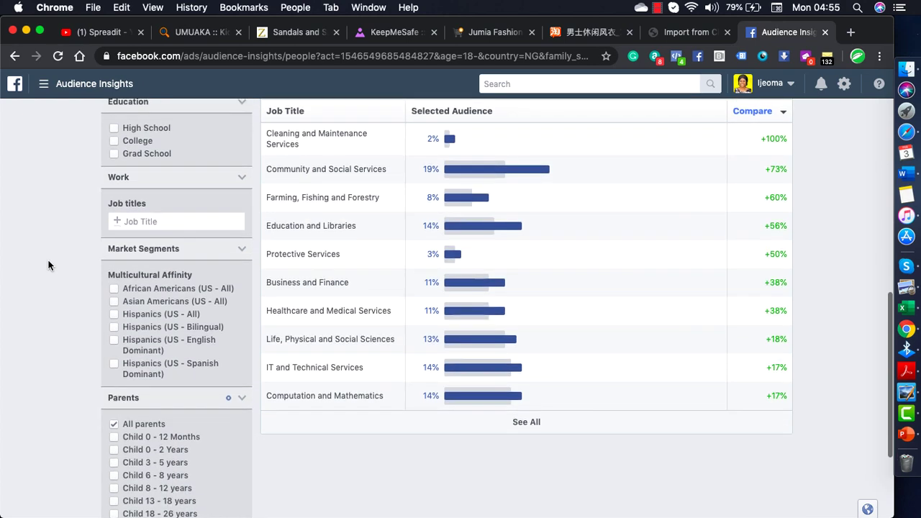
{"action": "scroll", "coordinate": [48, 266], "scroll_direction": "down", "scroll_amount": 5}
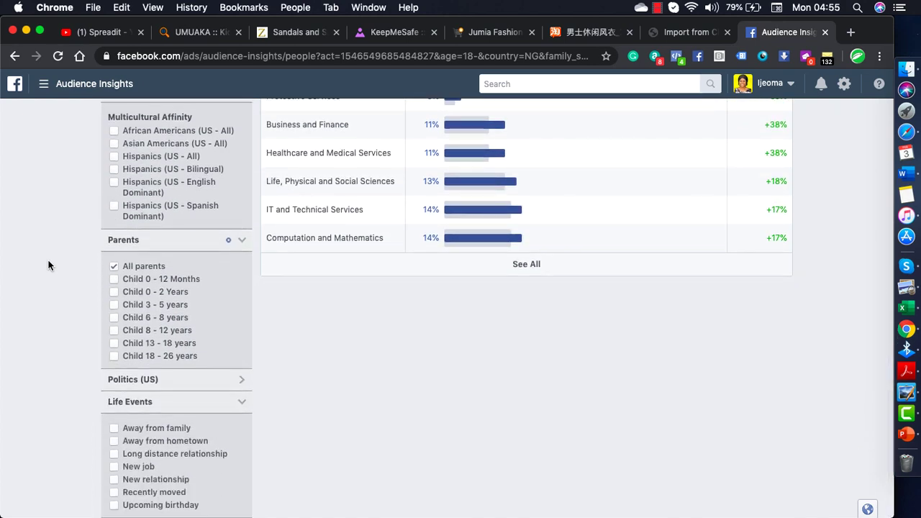
{"action": "scroll", "coordinate": [49, 265], "scroll_direction": "up", "scroll_amount": 12}
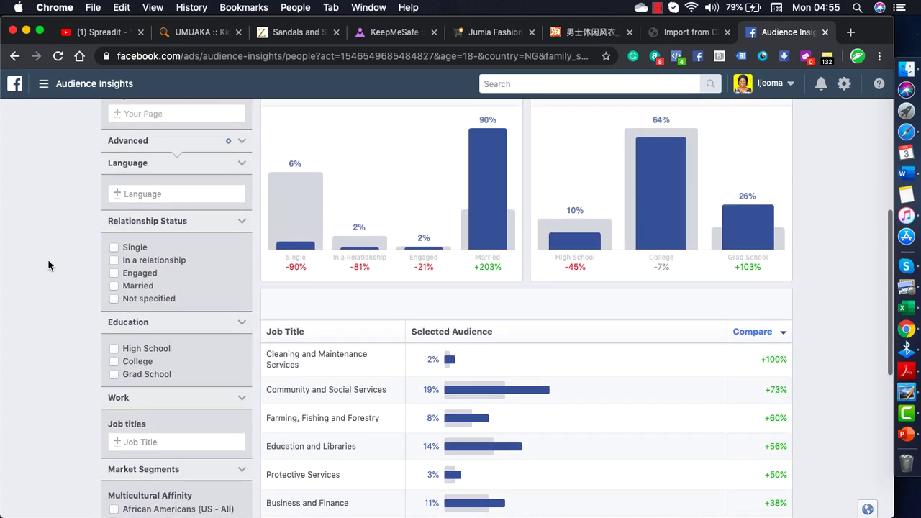
{"action": "scroll", "coordinate": [48, 265], "scroll_direction": "up", "scroll_amount": 15}
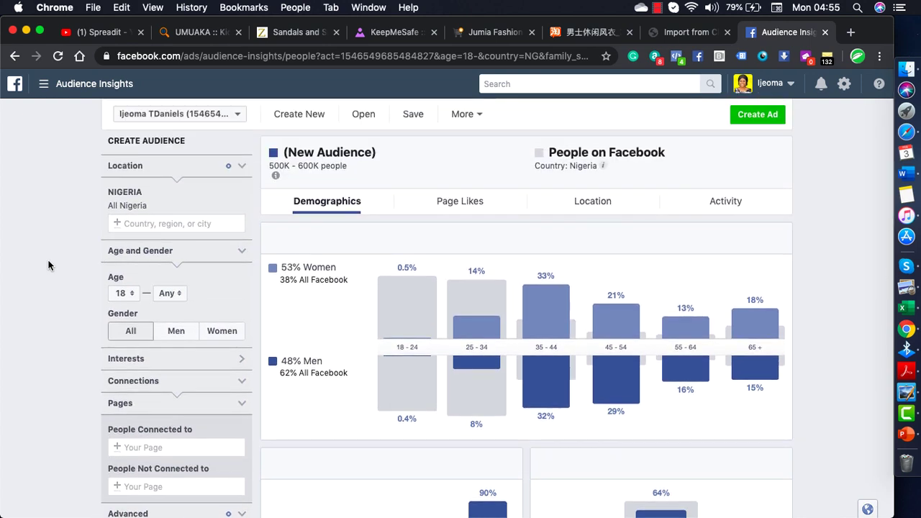